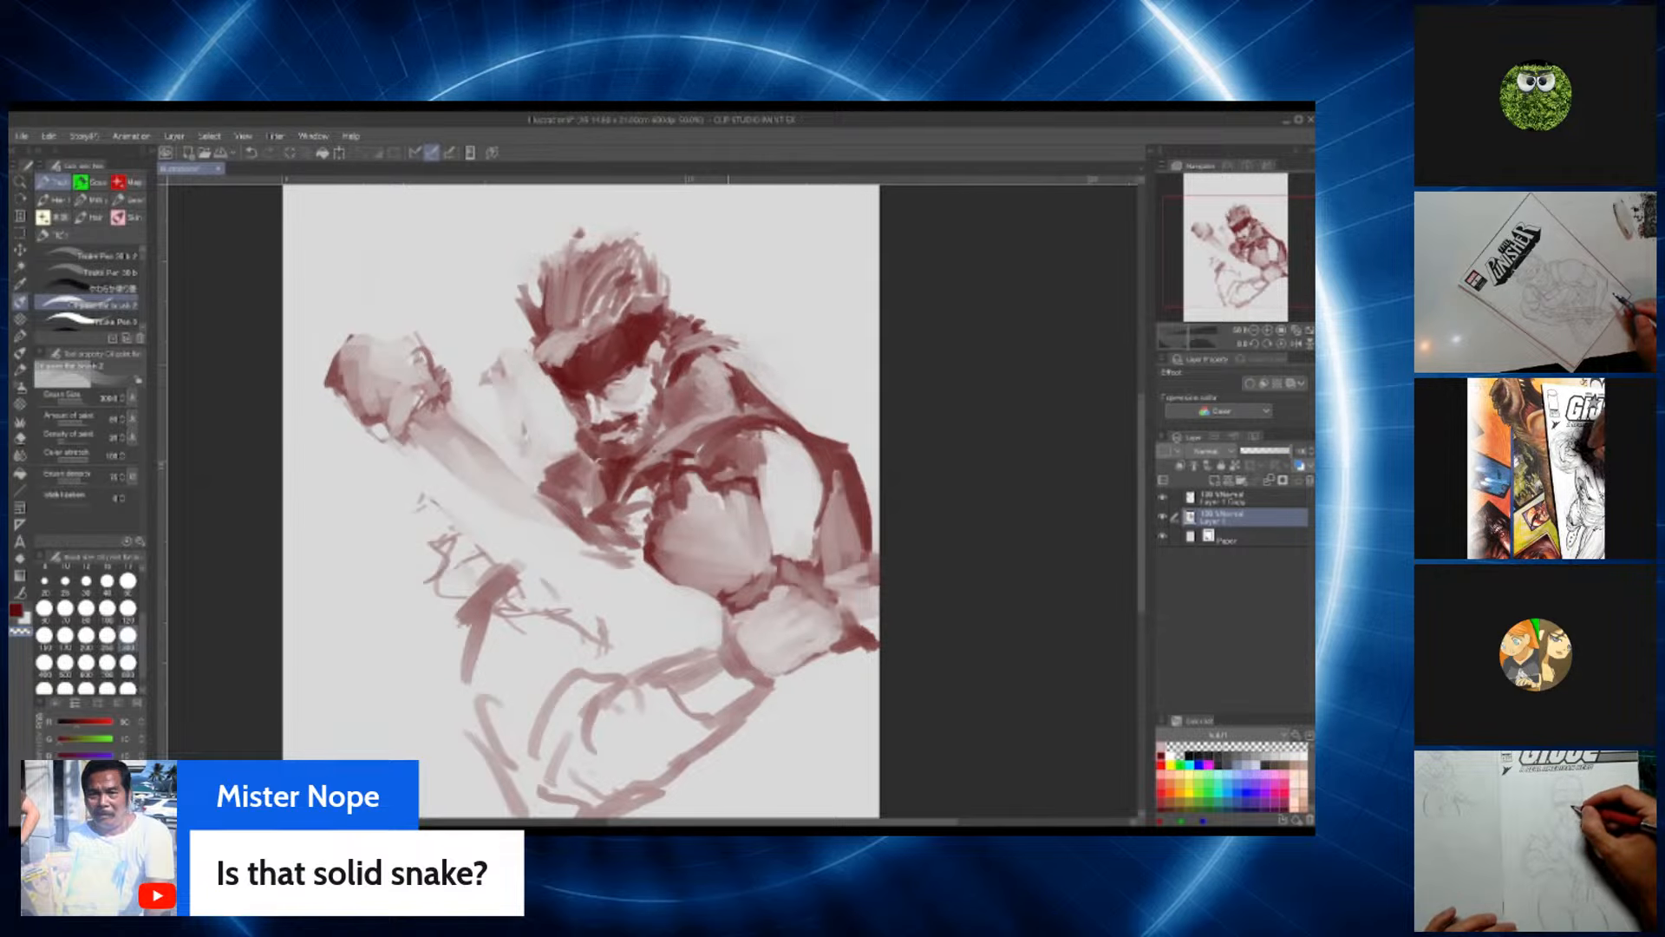
# Step: Refine the outer edge and shading of the hunched shoulder and upper back, alternating between paint and transparent colour
pyautogui.moveTo(733, 373); pyautogui.dragTo(746, 417)
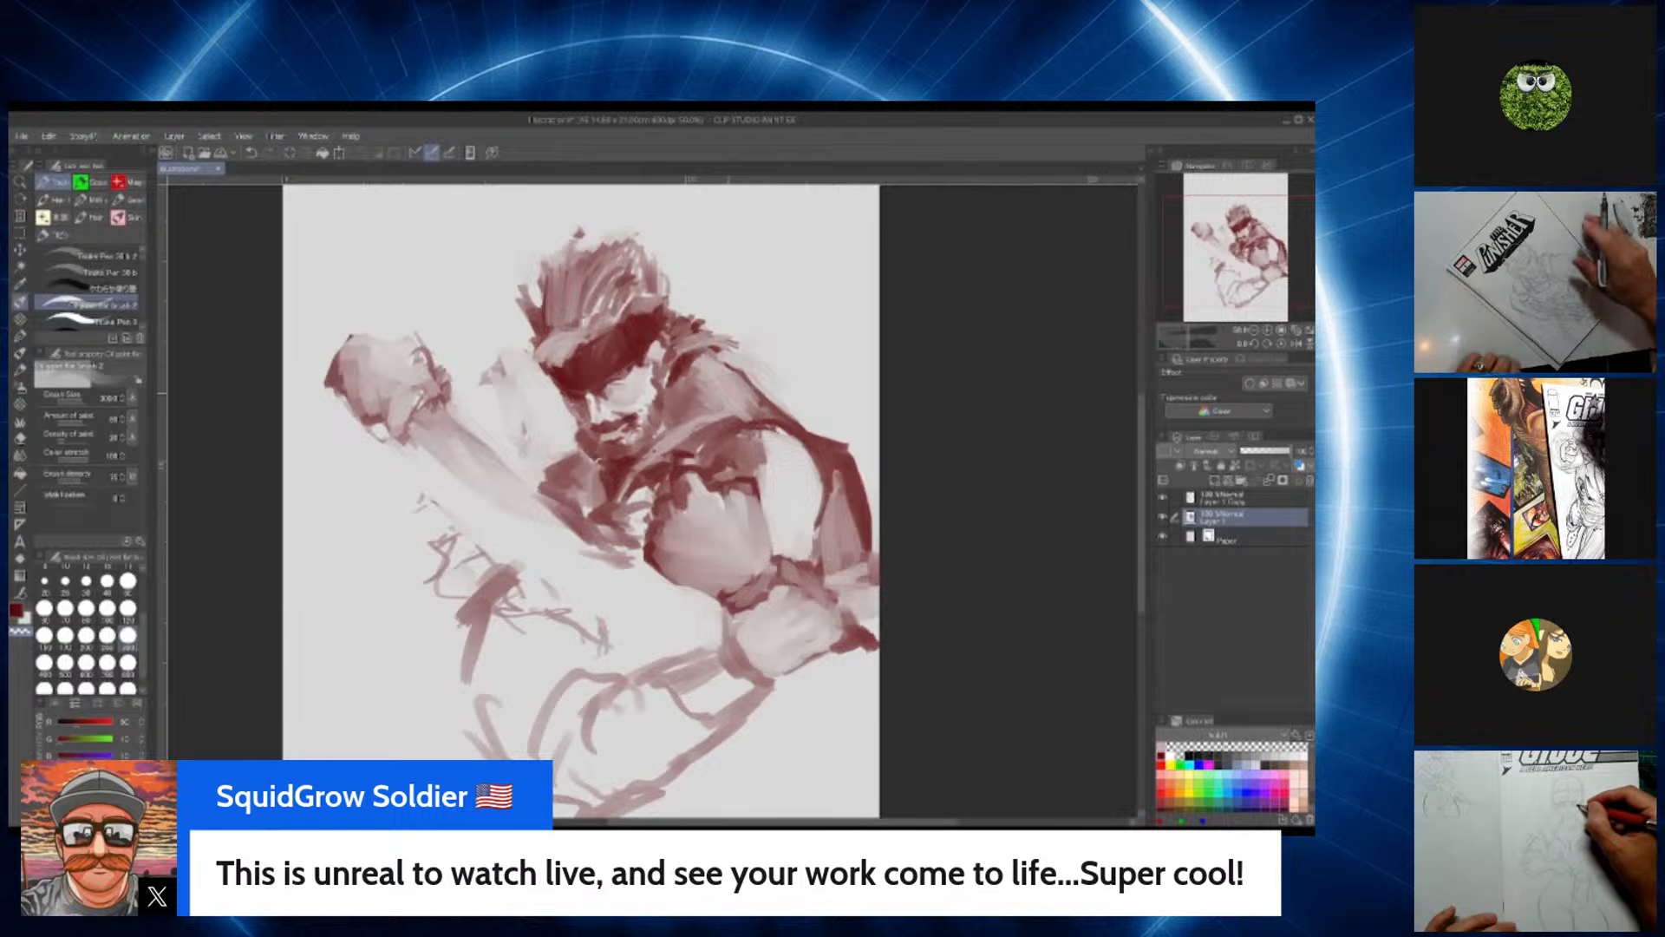
pyautogui.press('c')
pyautogui.moveTo(737, 385)
pyautogui.mouseDown()
pyautogui.moveTo(763, 412)
pyautogui.moveTo(737, 360)
pyautogui.moveTo(737, 407)
pyautogui.moveTo(747, 358)
pyautogui.mouseUp()
pyautogui.press('c')
pyautogui.press('c')
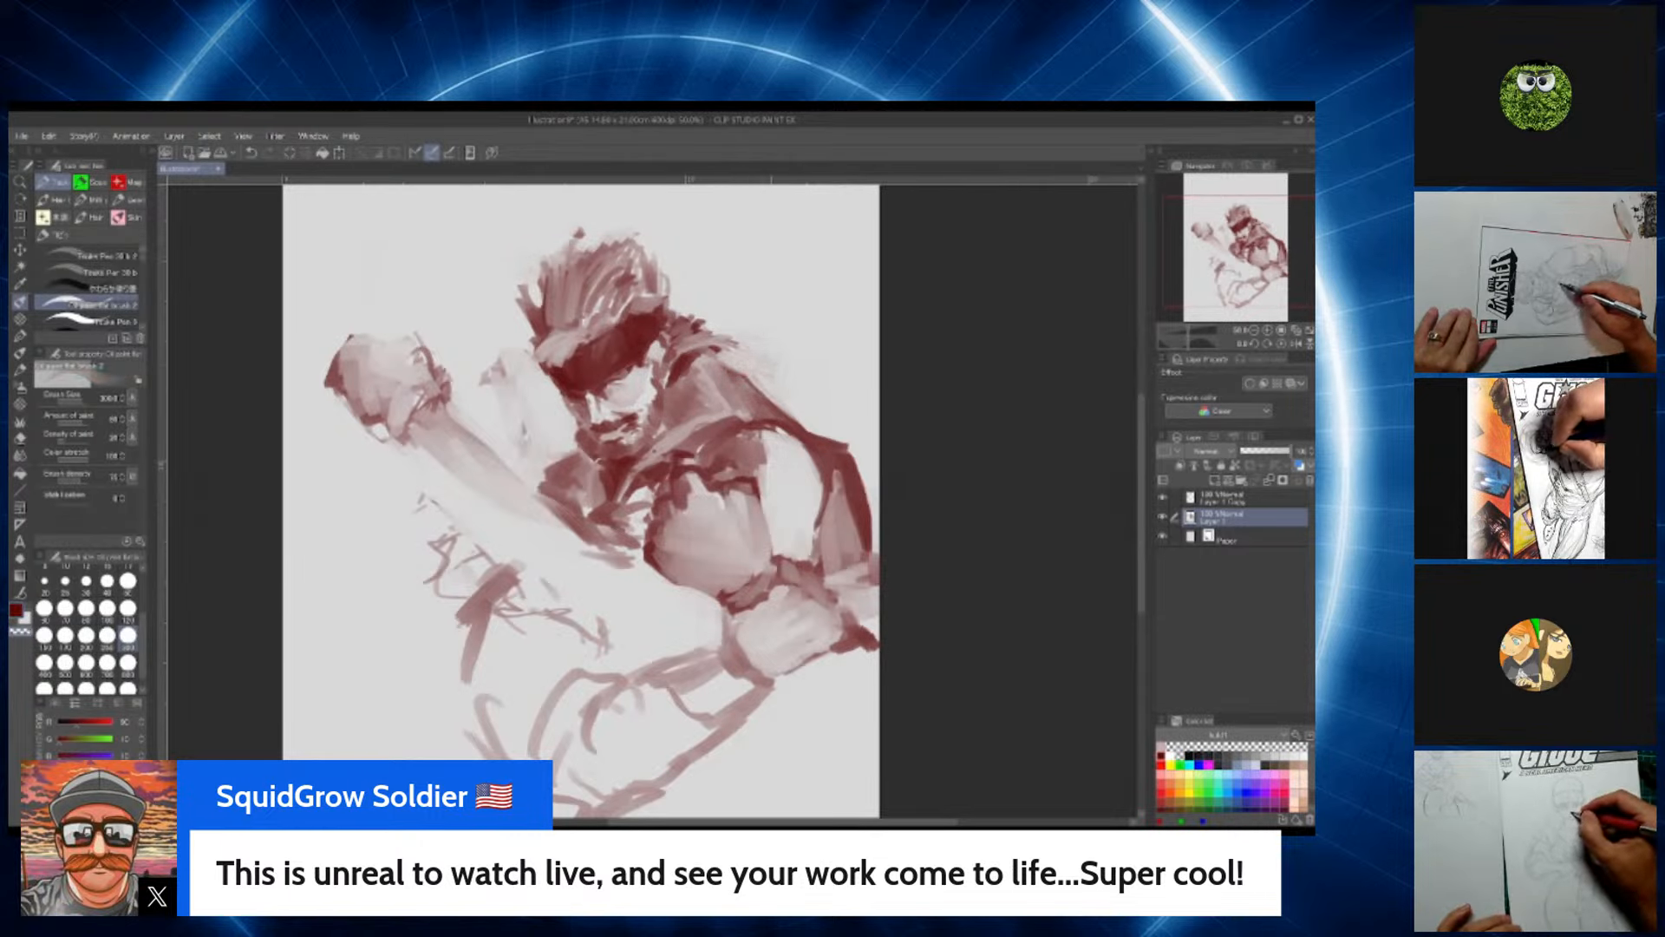
pyautogui.press('c')
pyautogui.moveTo(751, 383); pyautogui.dragTo(818, 426)
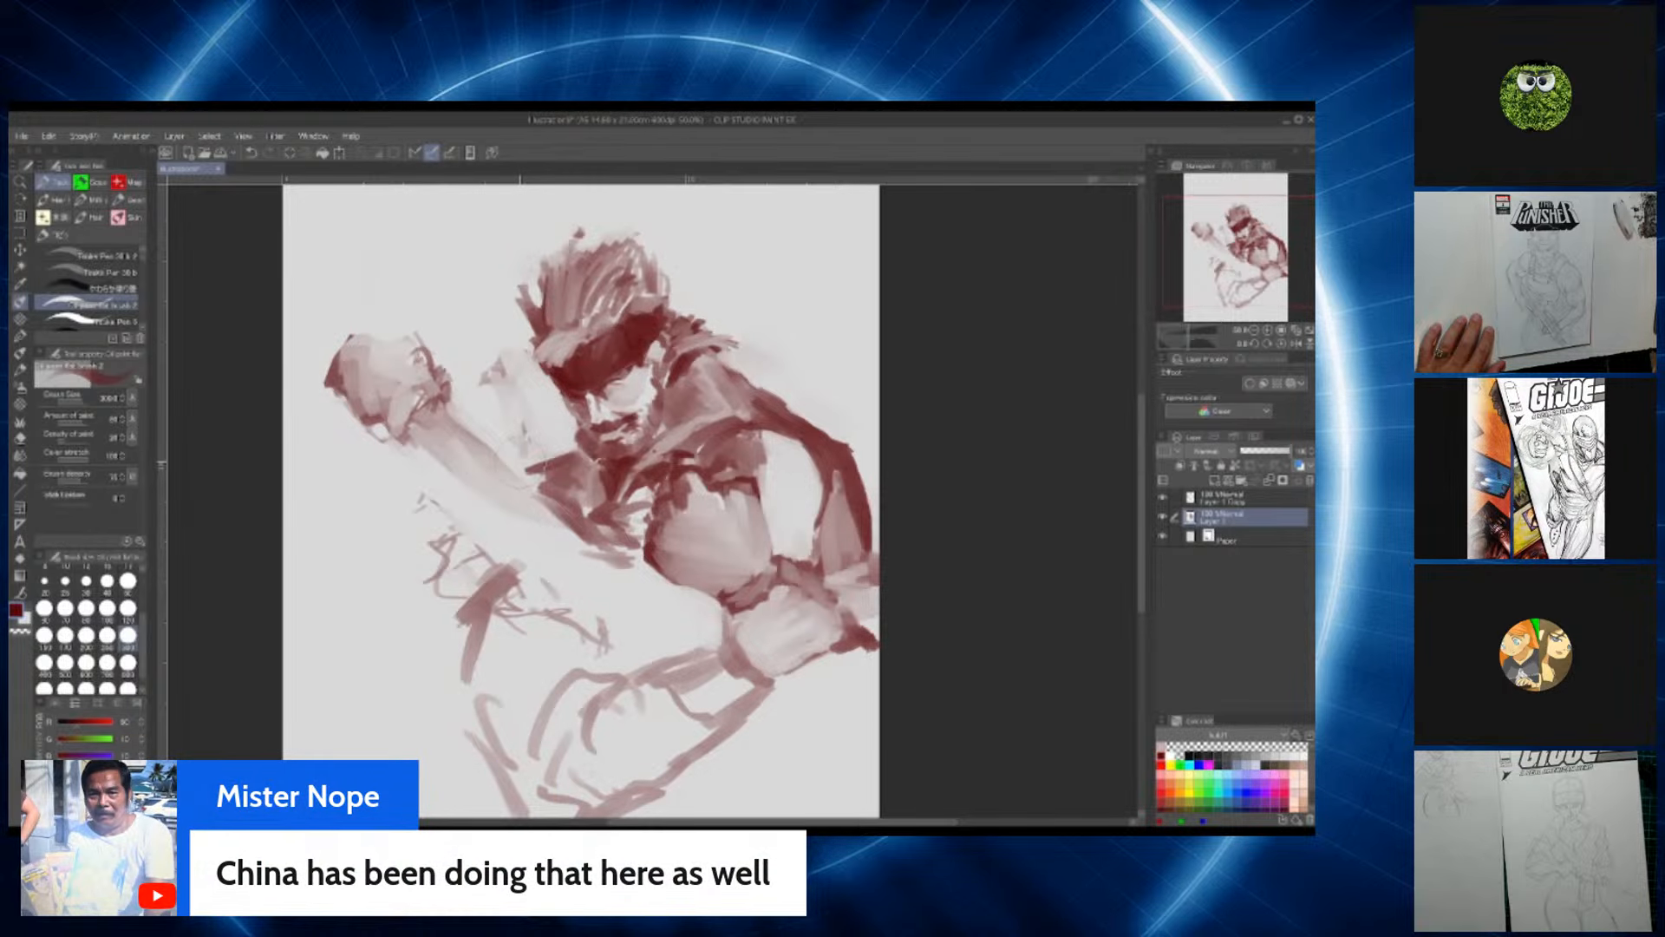
pyautogui.scroll(1, 520, 464)
pyautogui.scroll(-1, 520, 464)
pyautogui.scroll(1, 521, 464)
pyautogui.scroll(-1, 520, 464)
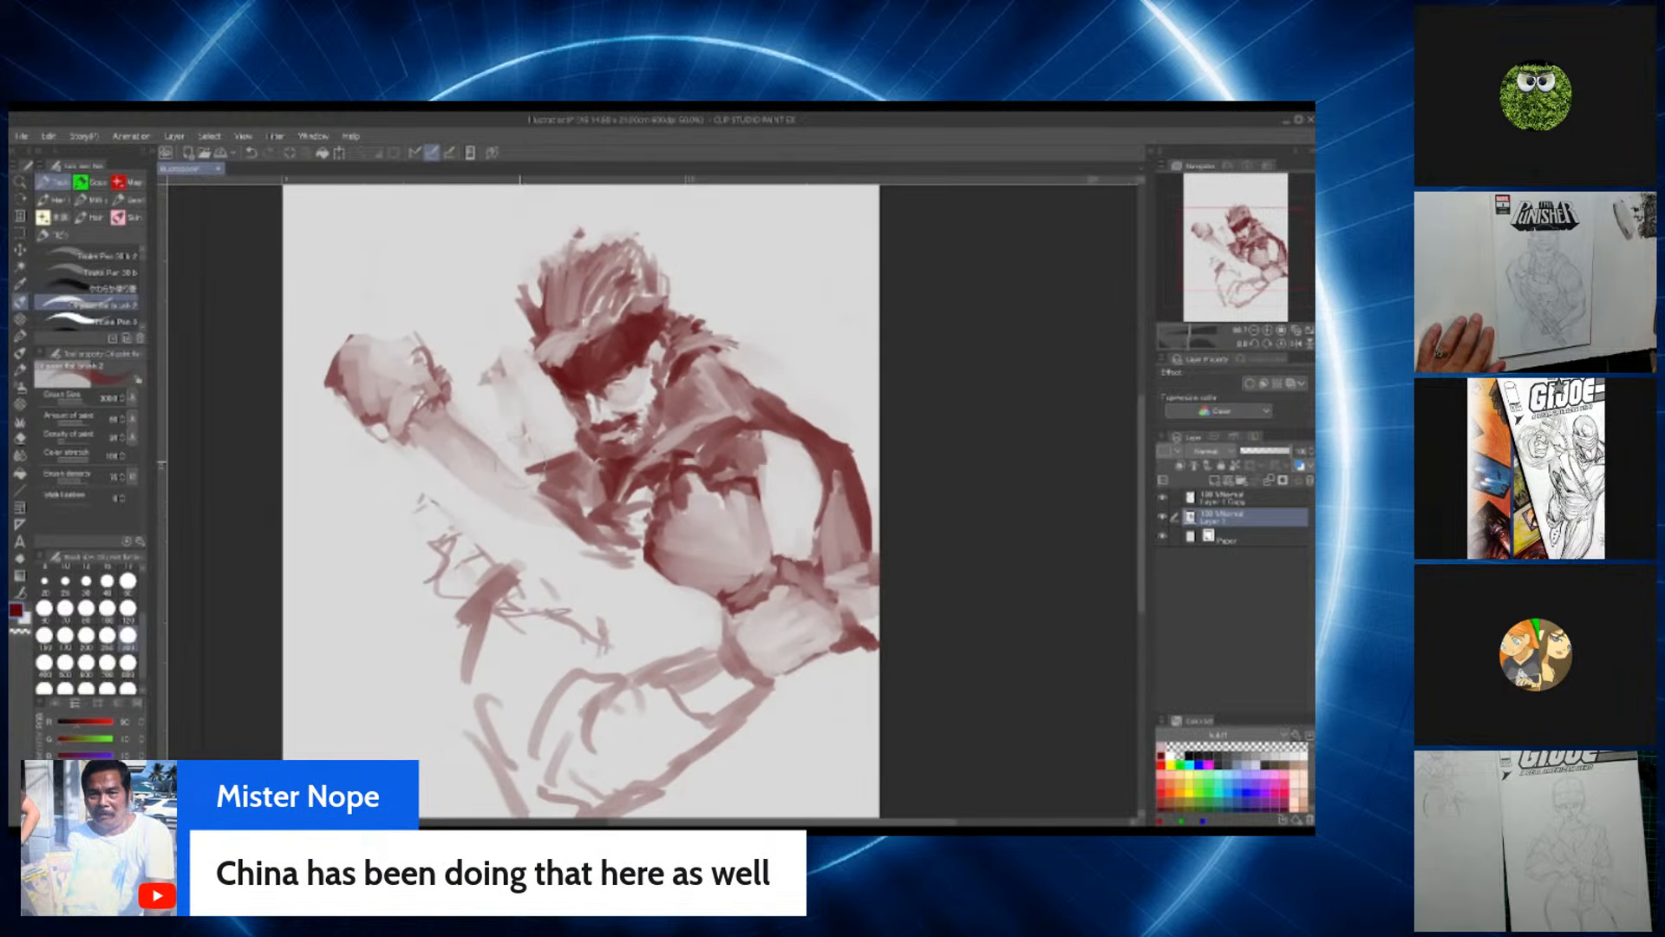
pyautogui.scroll(1, 520, 464)
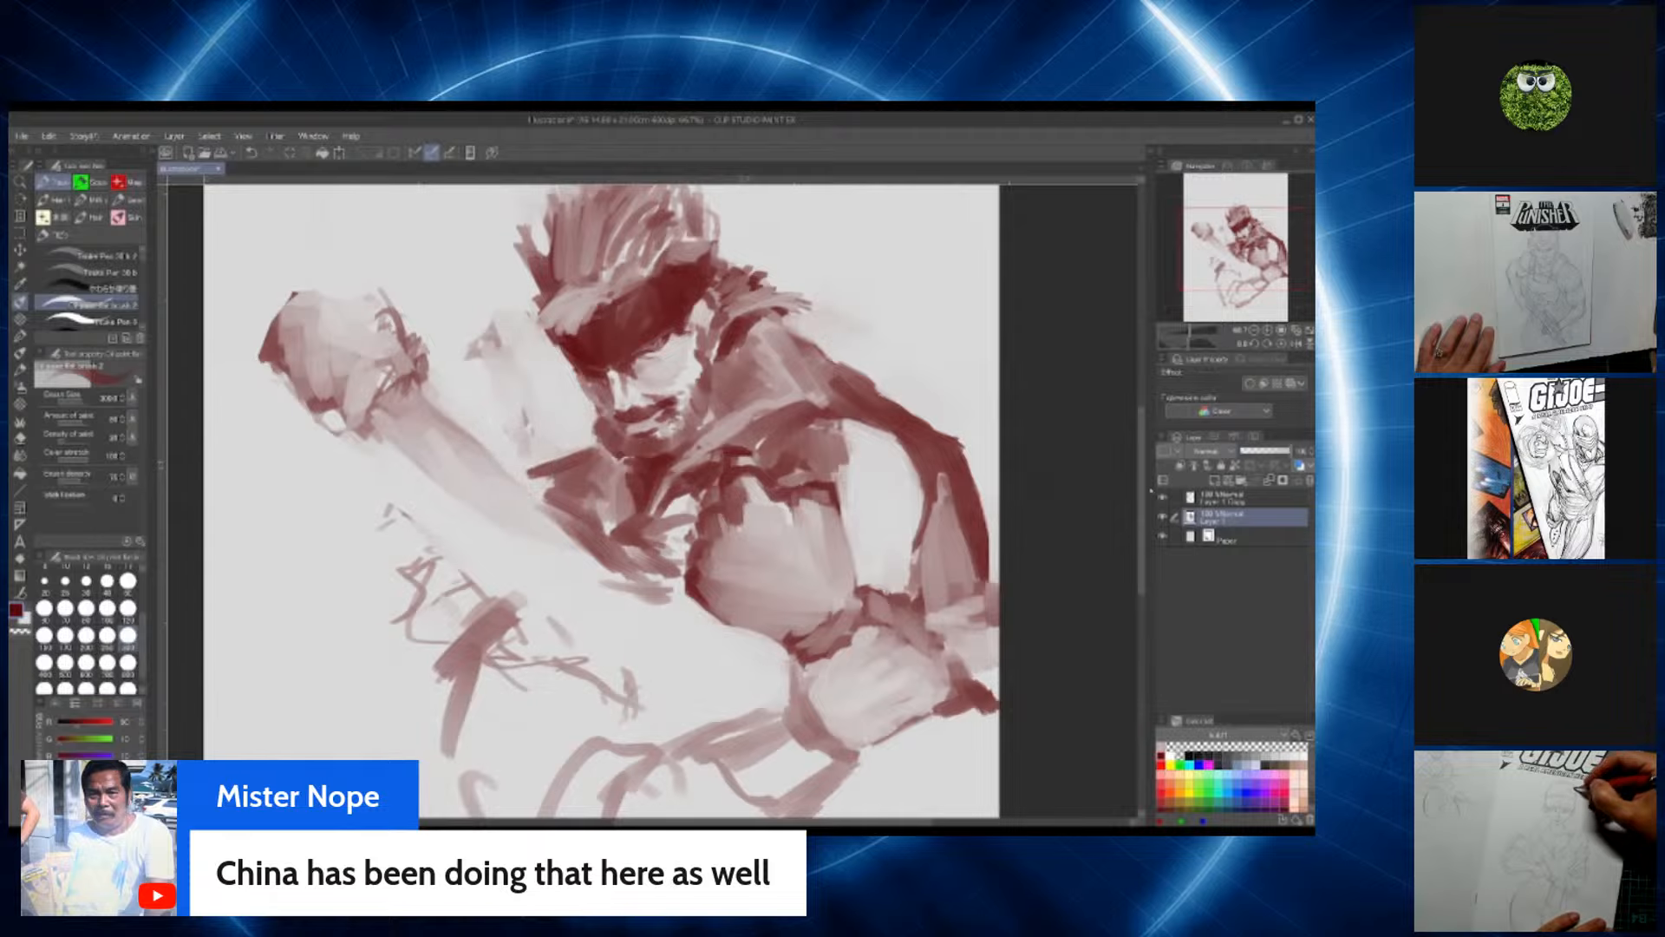
pyautogui.scroll(3, 601, 501)
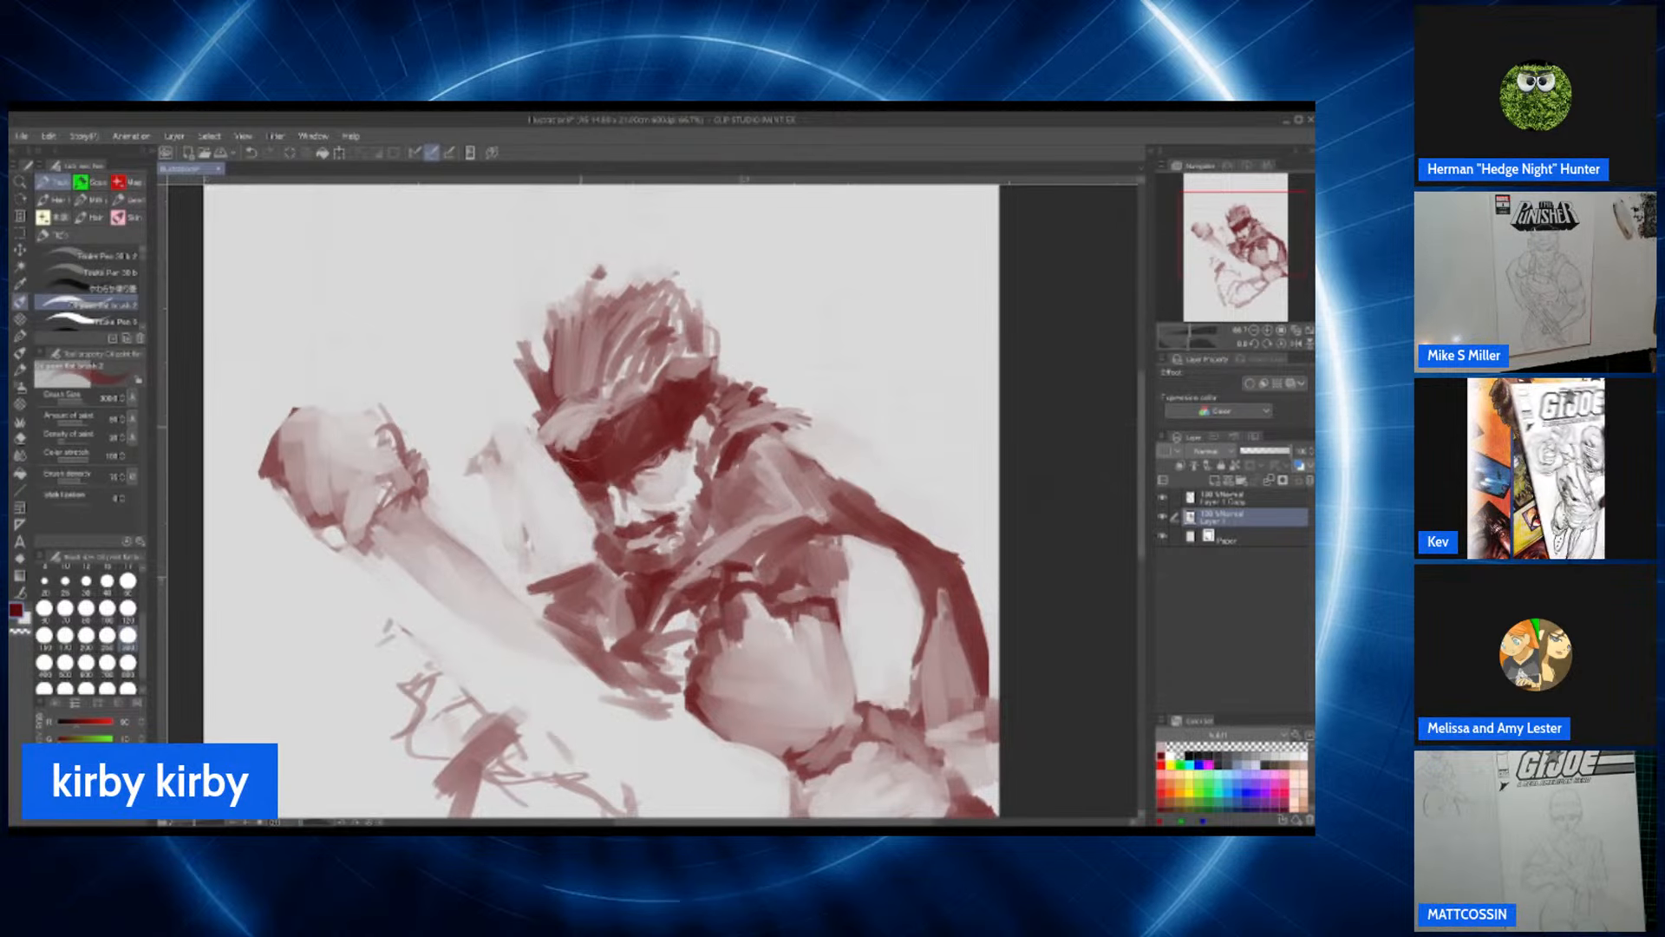
pyautogui.scroll(-1, 786, 607)
pyautogui.scroll(1, 786, 611)
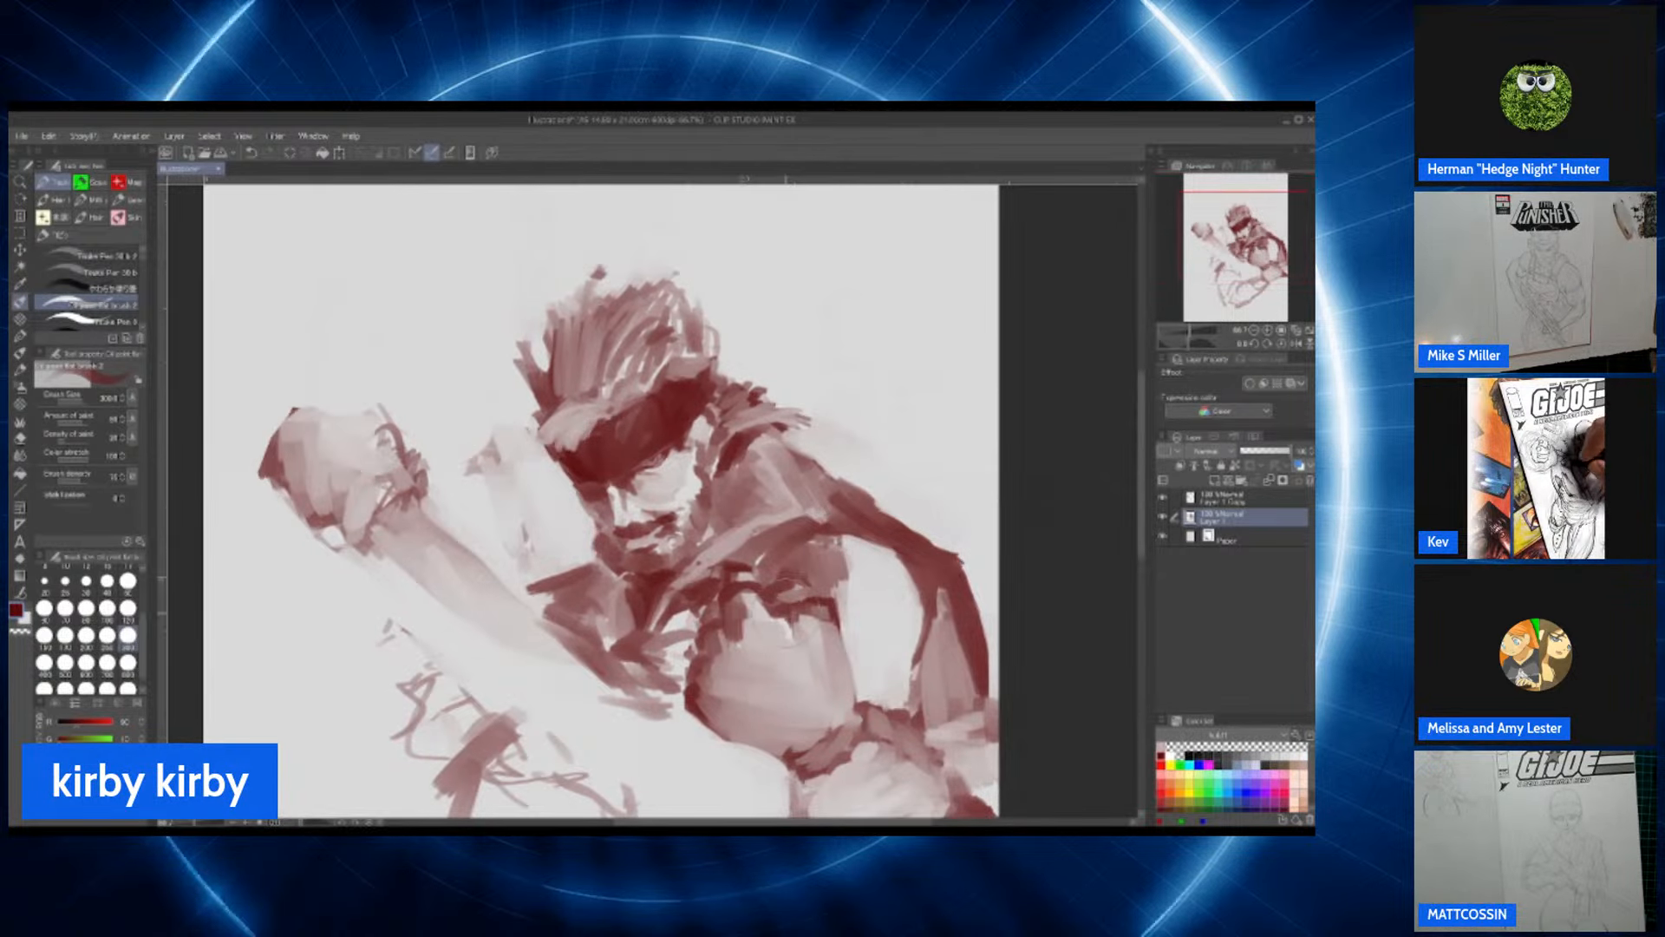
pyautogui.moveTo(1140, 448); pyautogui.dragTo(1140, 469)
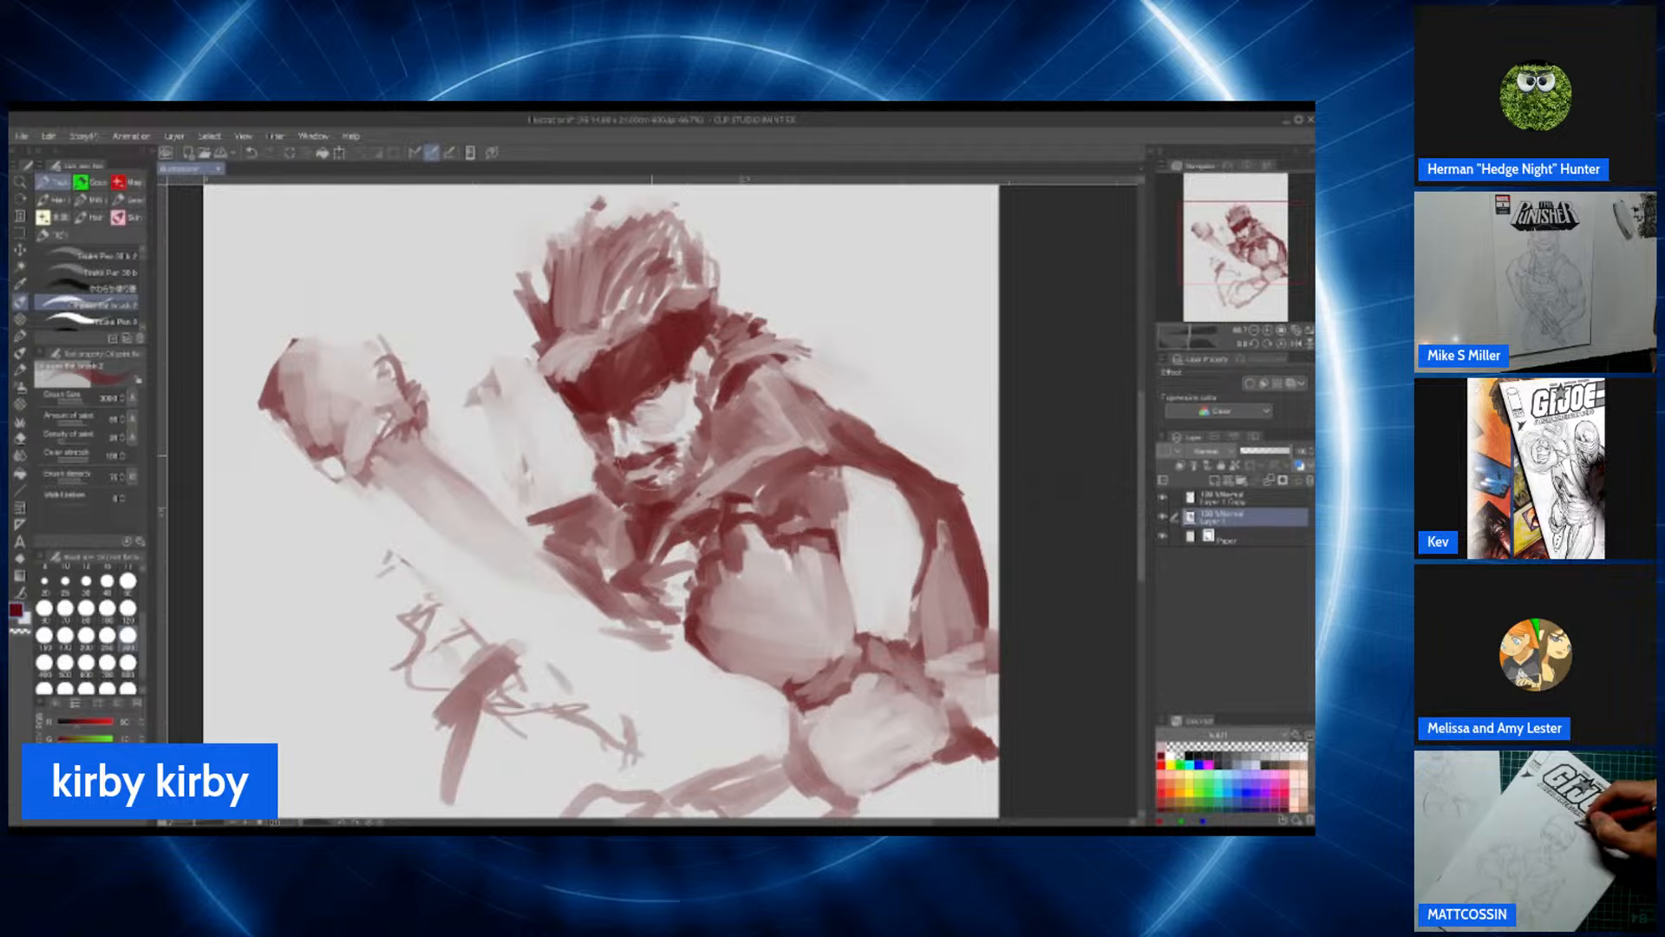
# Step: Adjust the brush size and paint dark red strokes over the shadowed brow area above the eye
pyautogui.click(128, 581)
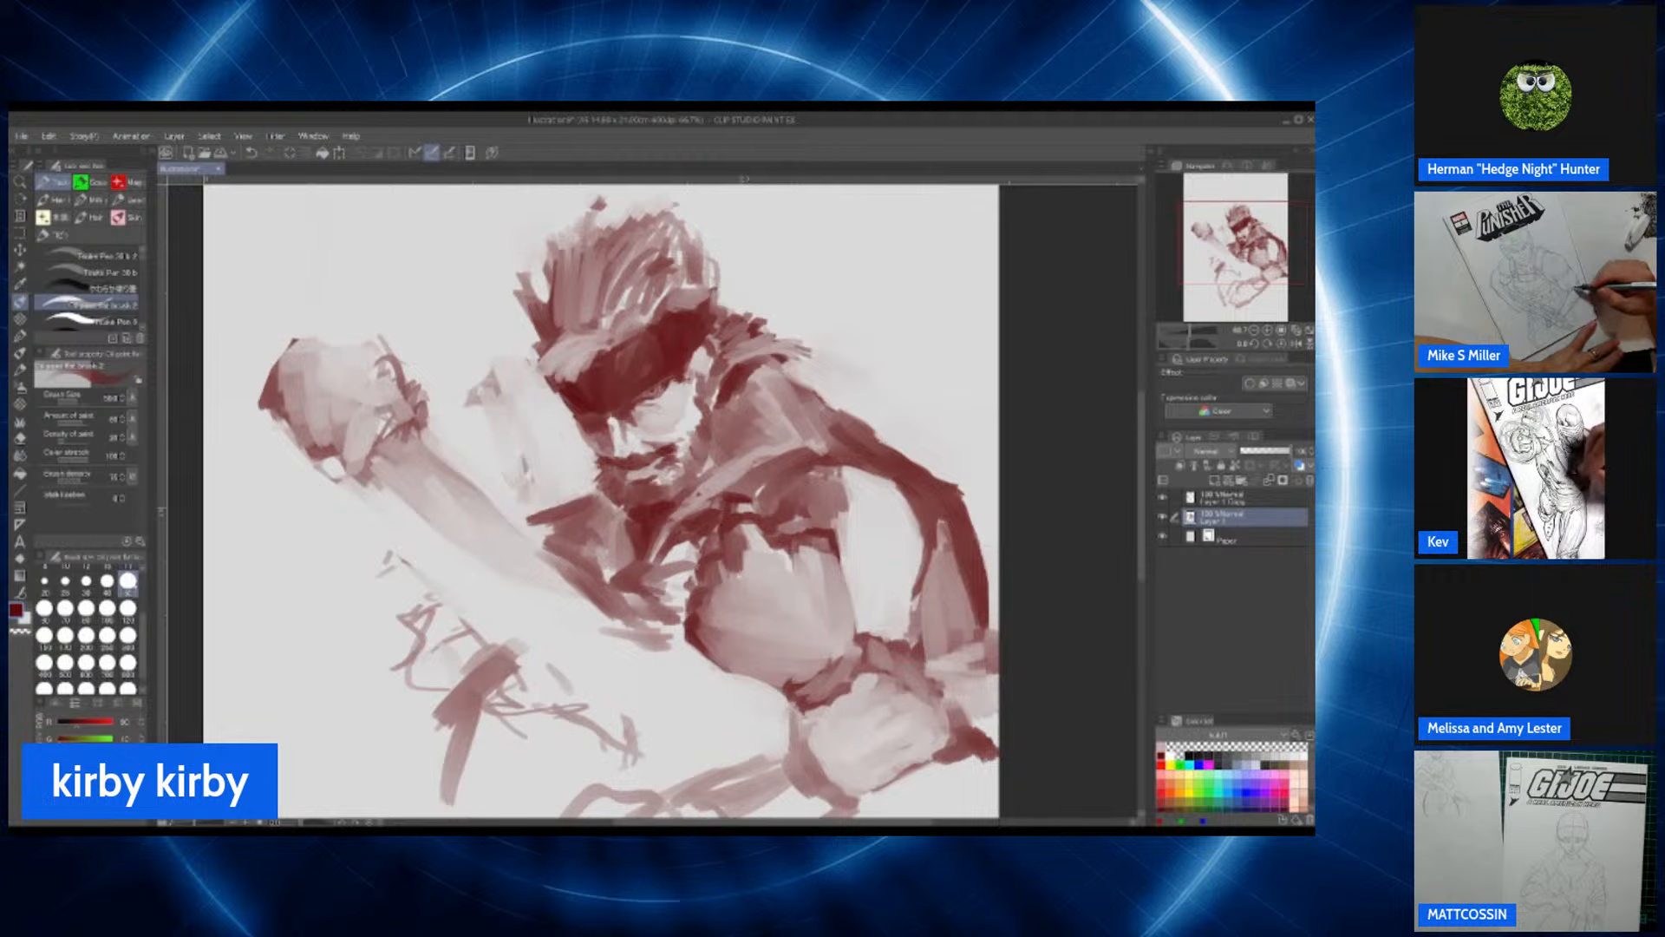
pyautogui.click(128, 610)
pyautogui.scroll(2, 679, 424)
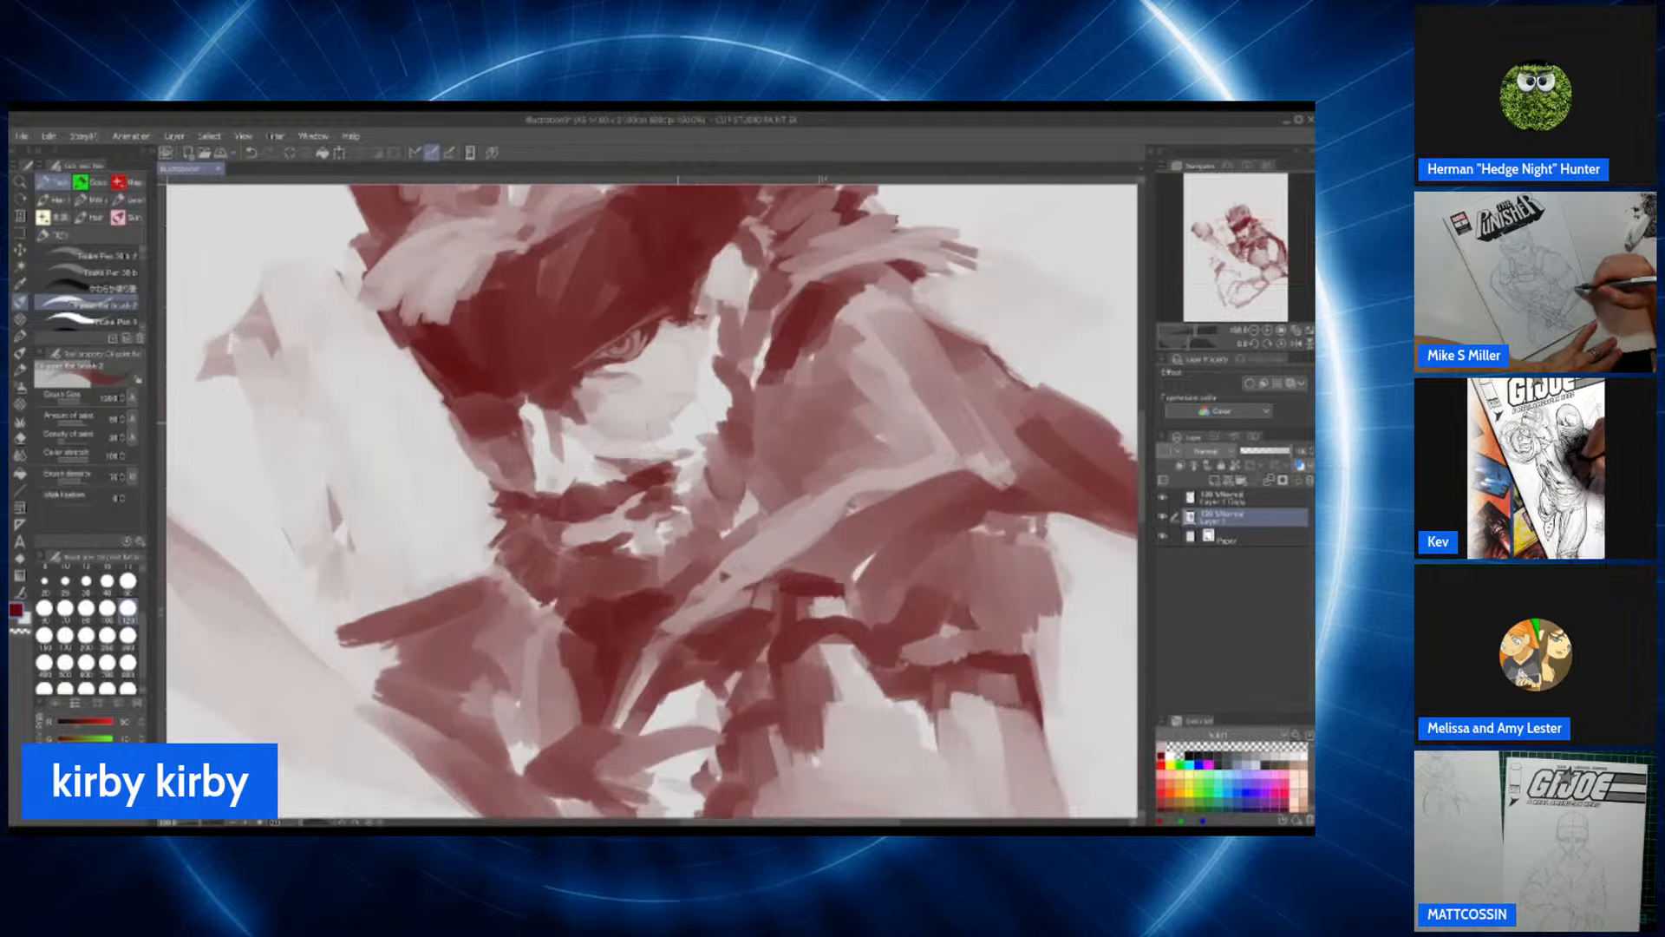
pyautogui.scroll(1, 679, 424)
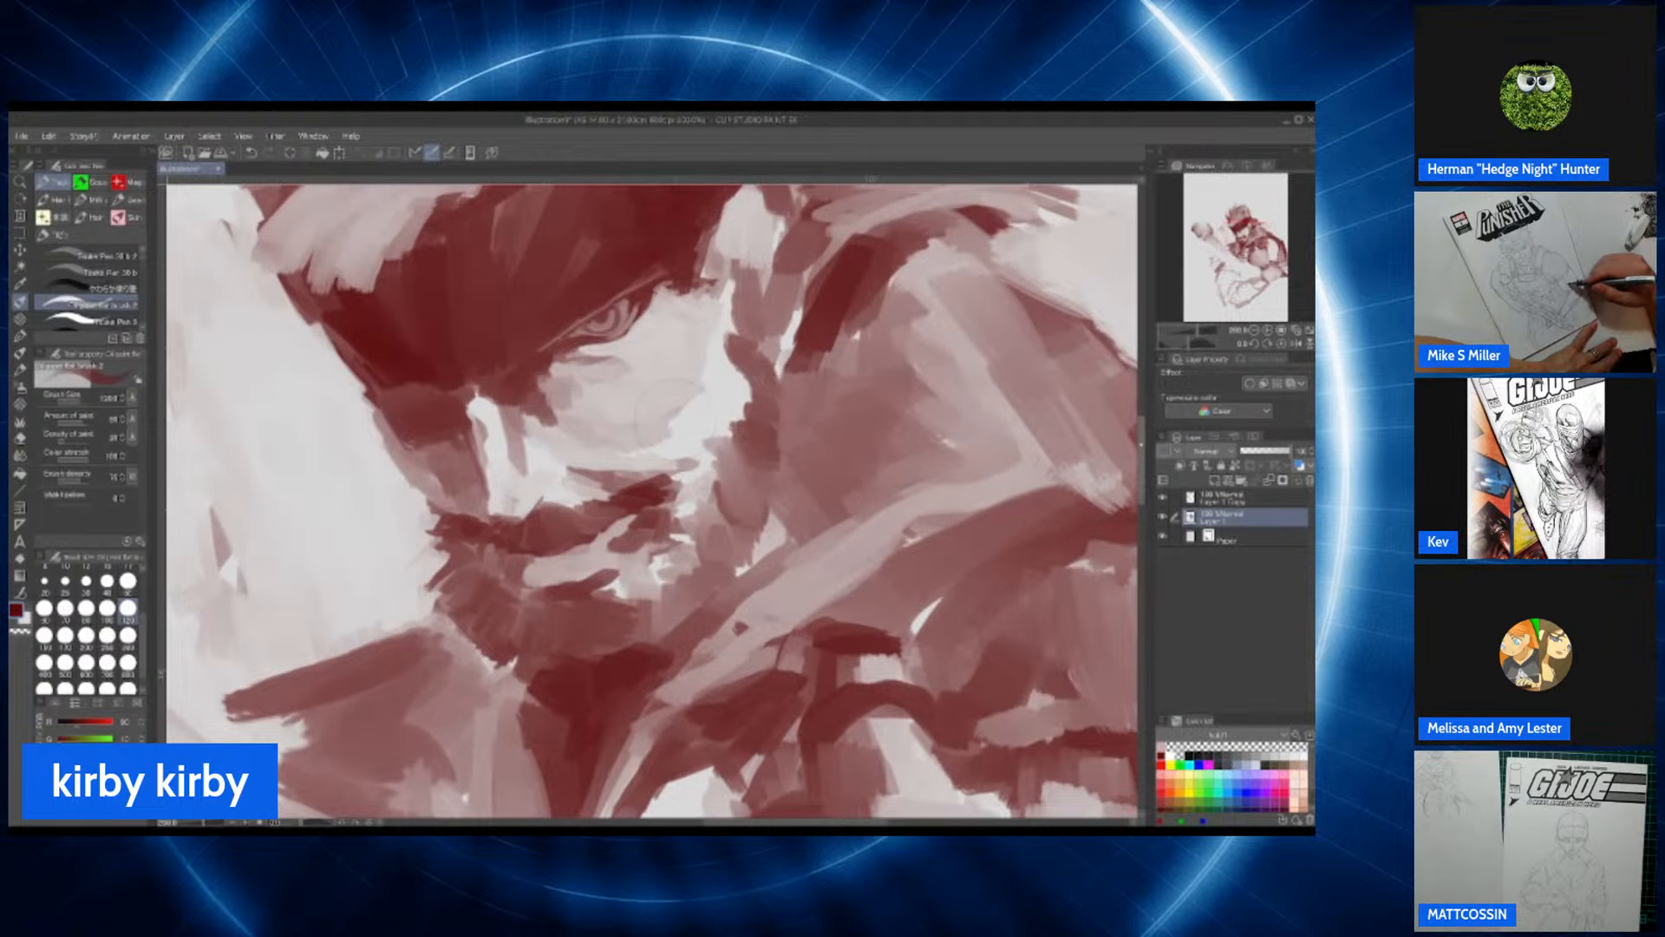
pyautogui.scroll(5, 669, 418)
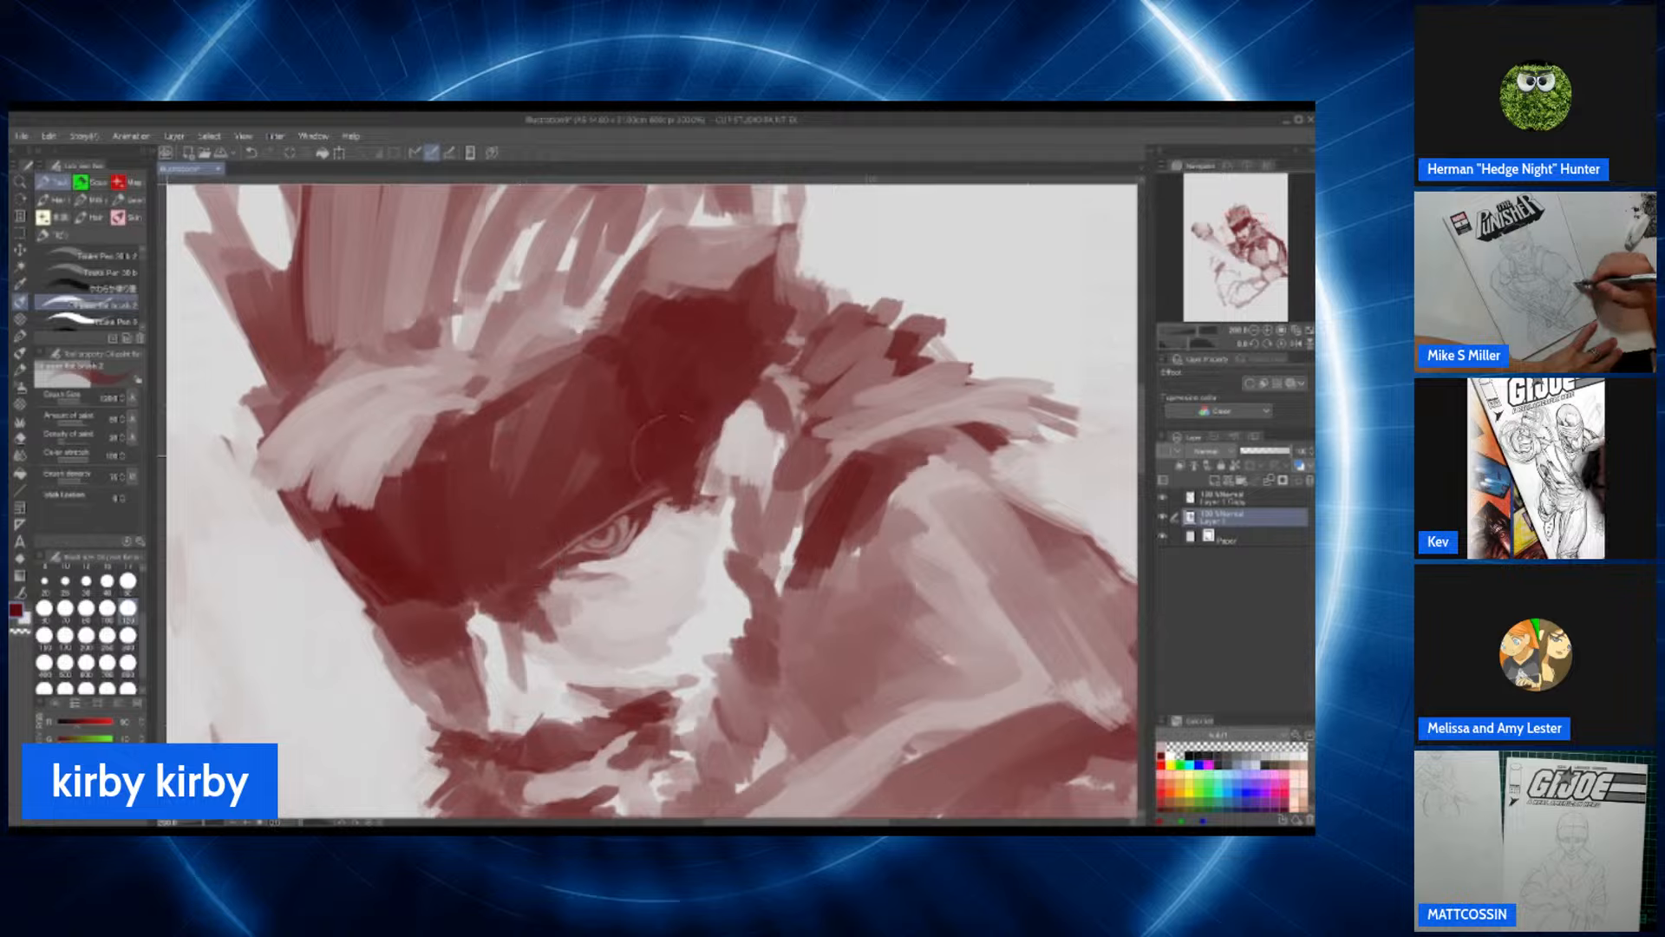
pyautogui.moveTo(487, 565); pyautogui.dragTo(609, 396)
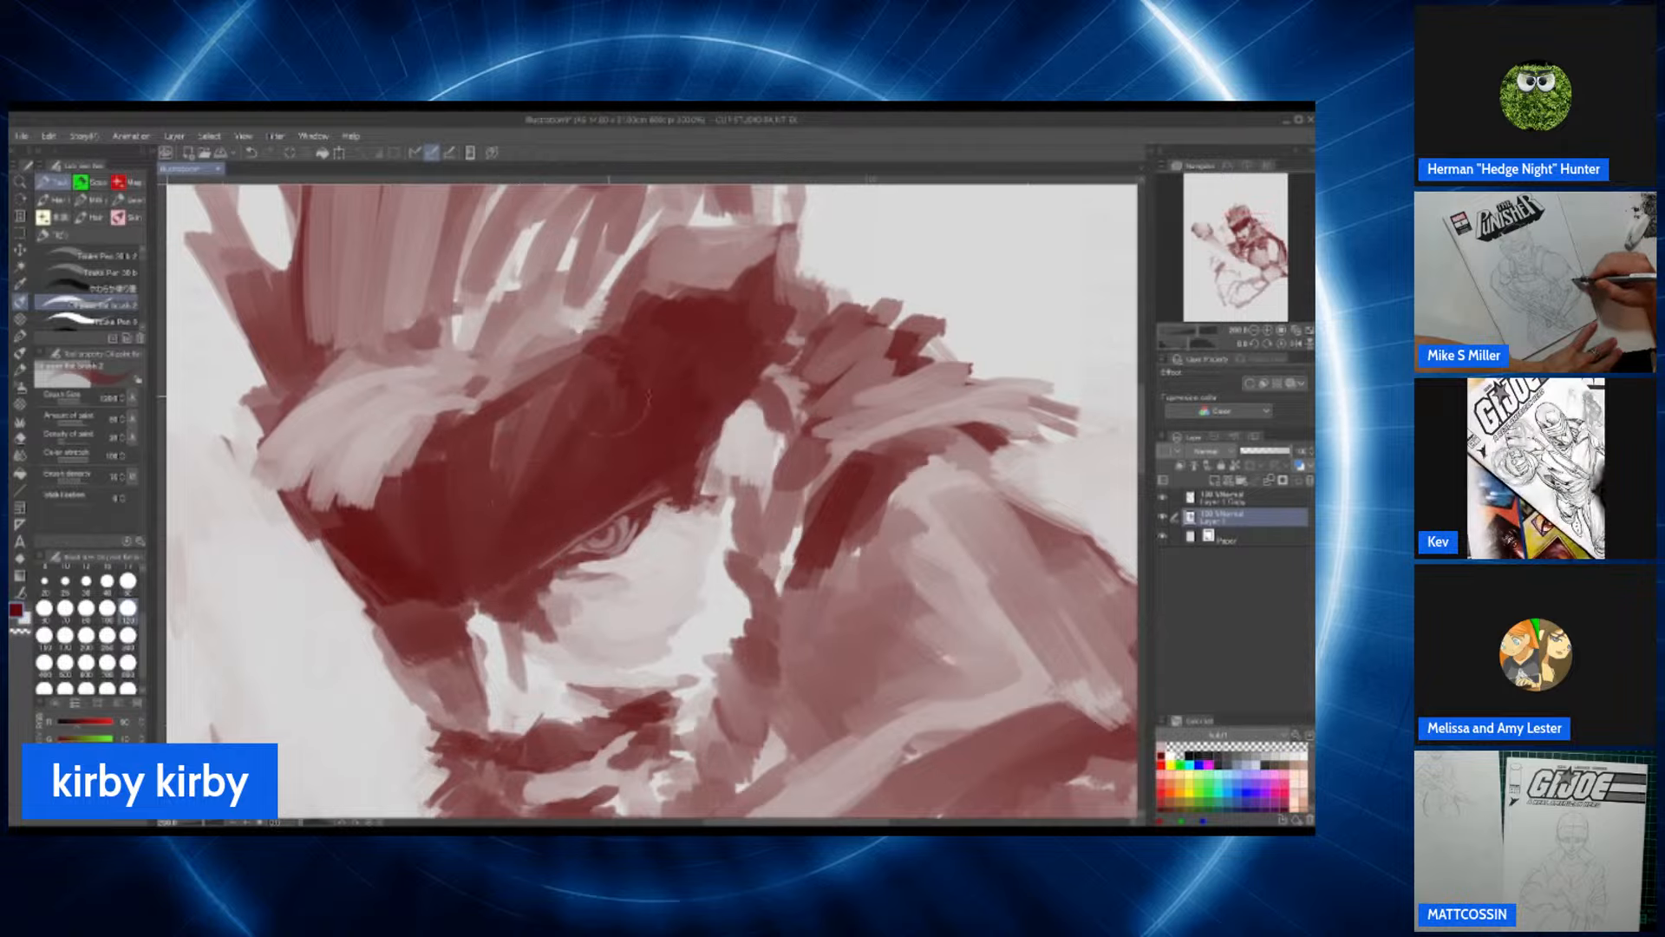
pyautogui.moveTo(482, 565); pyautogui.dragTo(527, 433)
pyautogui.moveTo(469, 536); pyautogui.dragTo(500, 421)
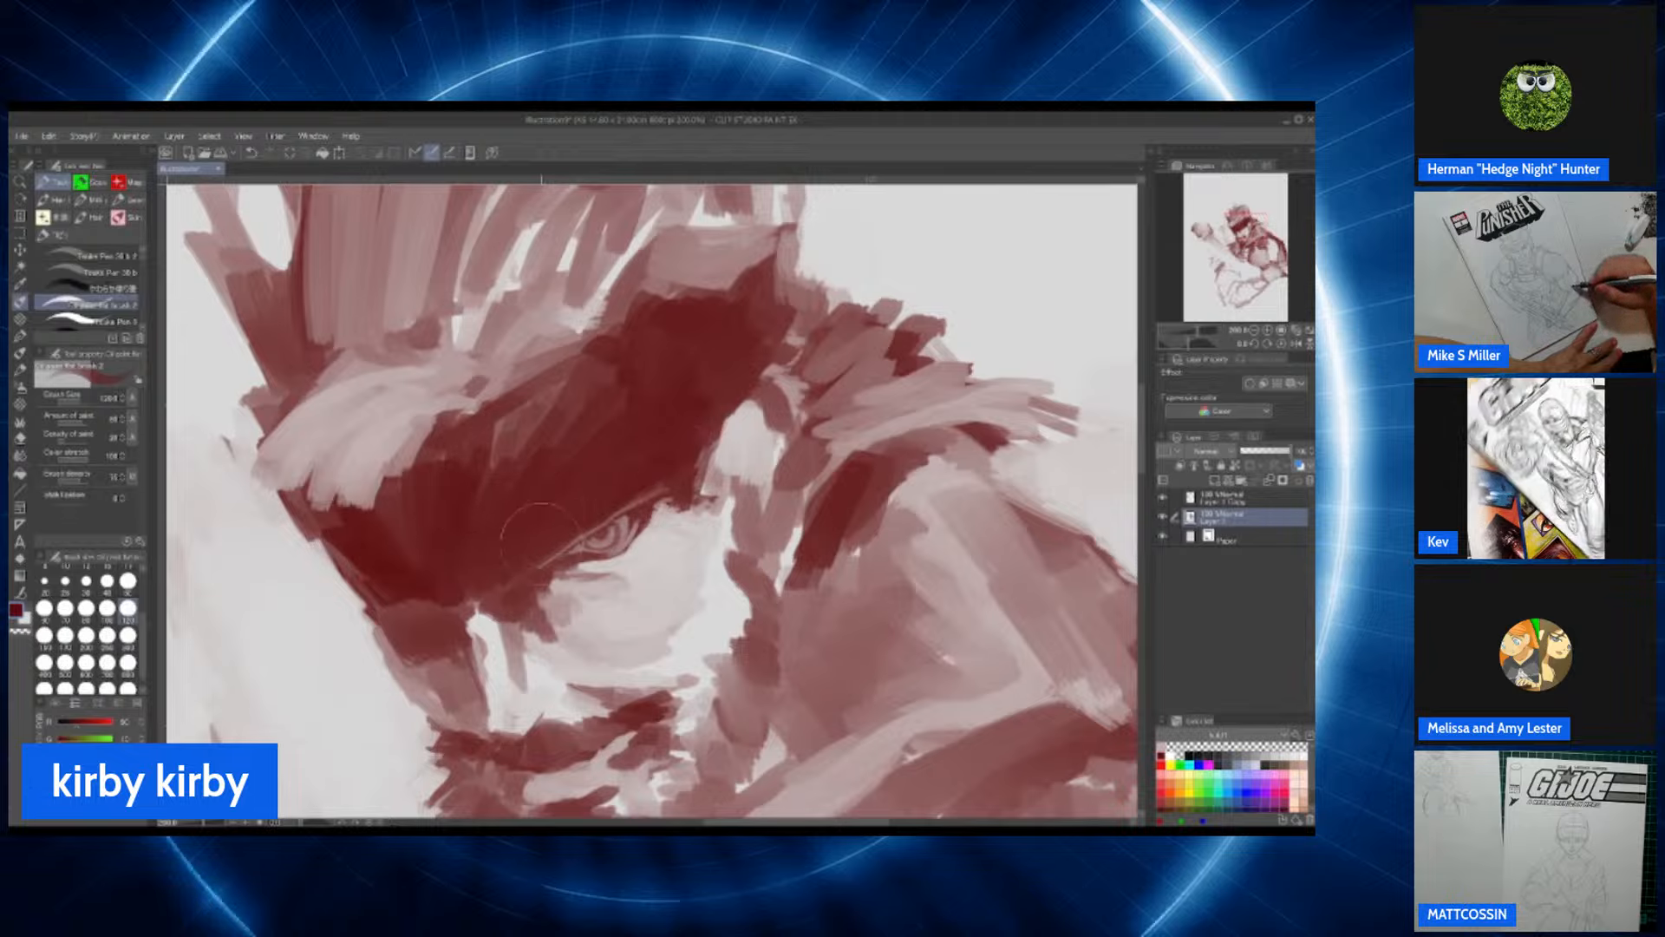
# Step: Smooth the brush strokes in the dark brow shadow and forehead with the Blend tool
pyautogui.scroll(-2, 589, 359)
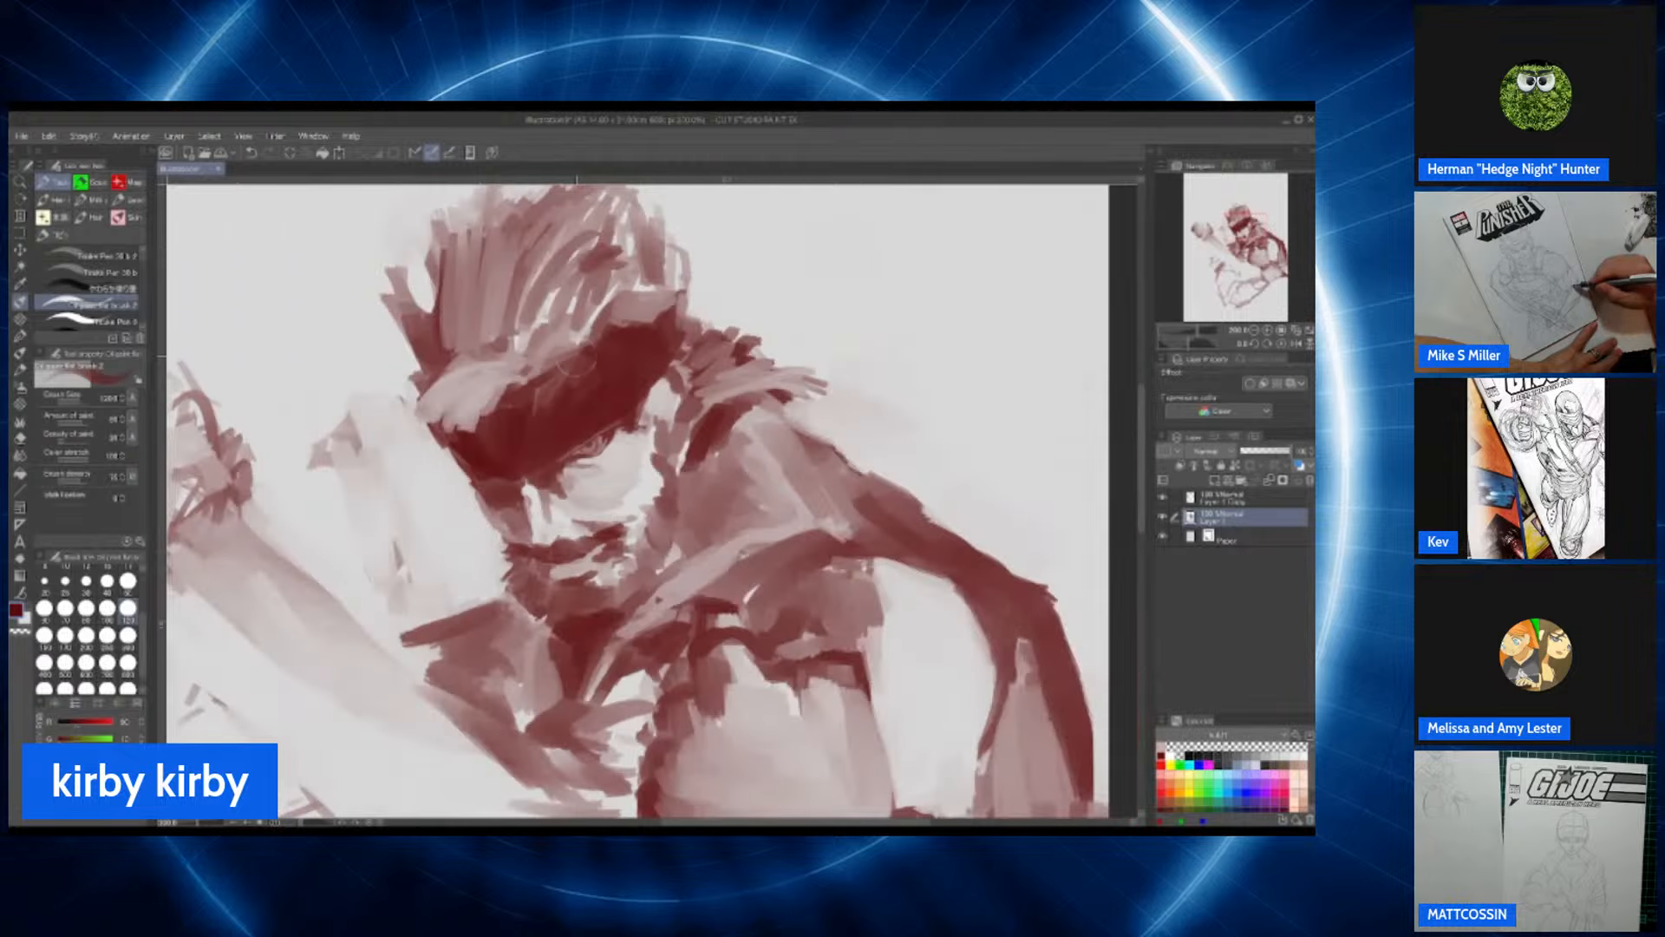
pyautogui.scroll(1, 592, 360)
pyautogui.scroll(-1, 591, 360)
pyautogui.scroll(1, 592, 360)
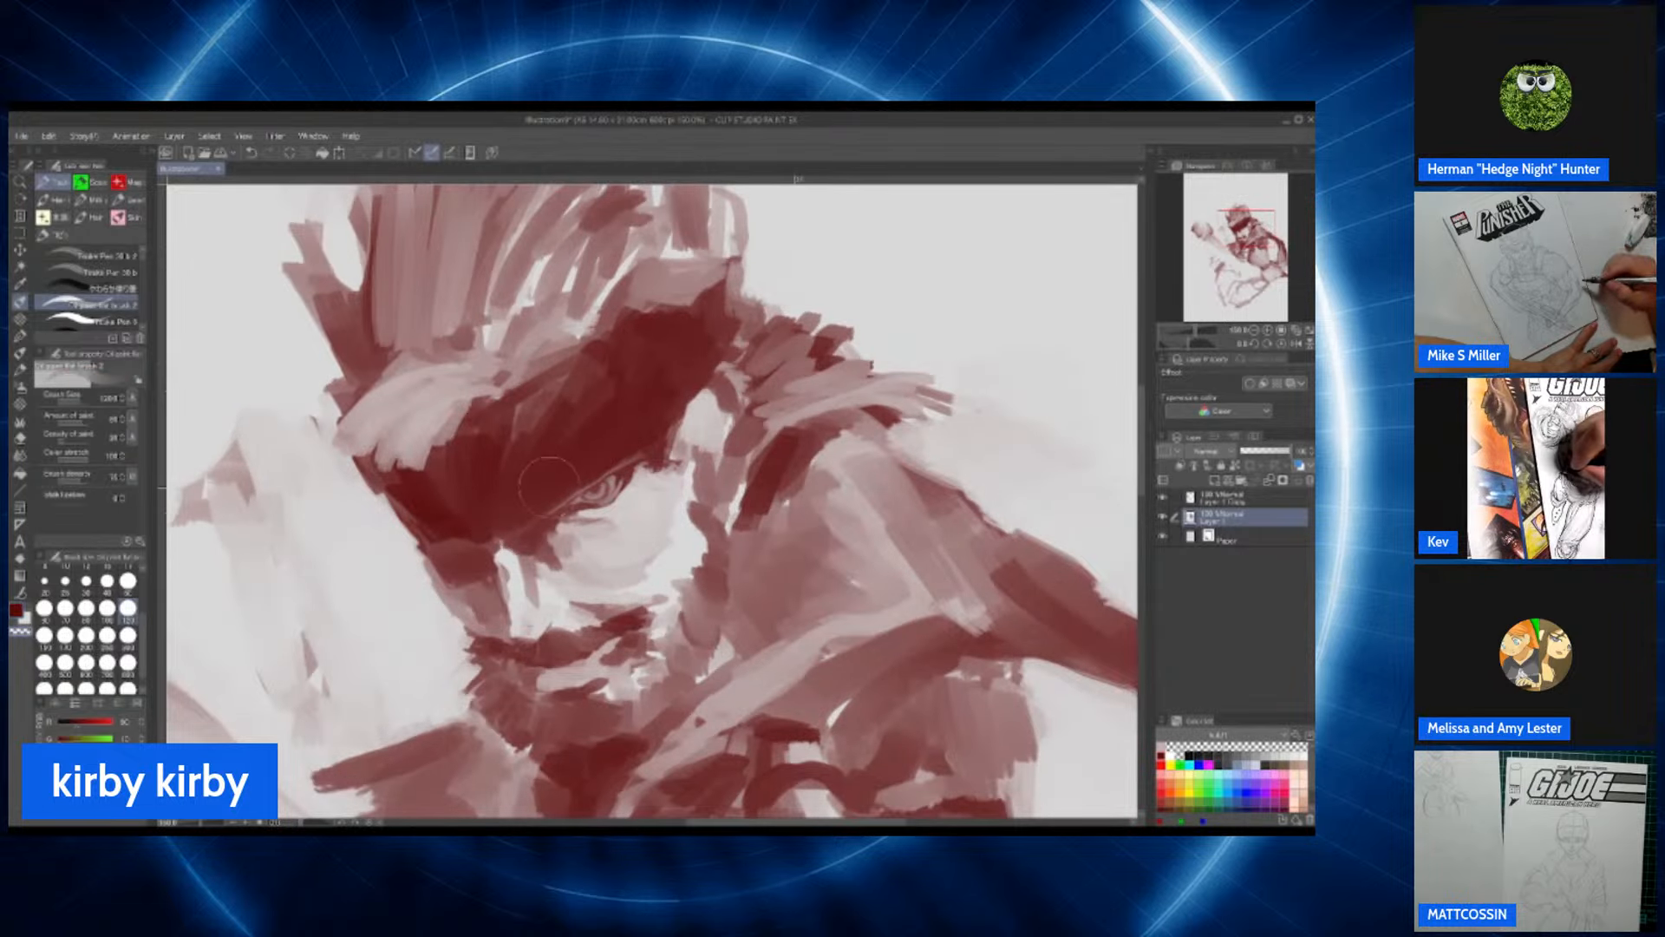
pyautogui.press('j')
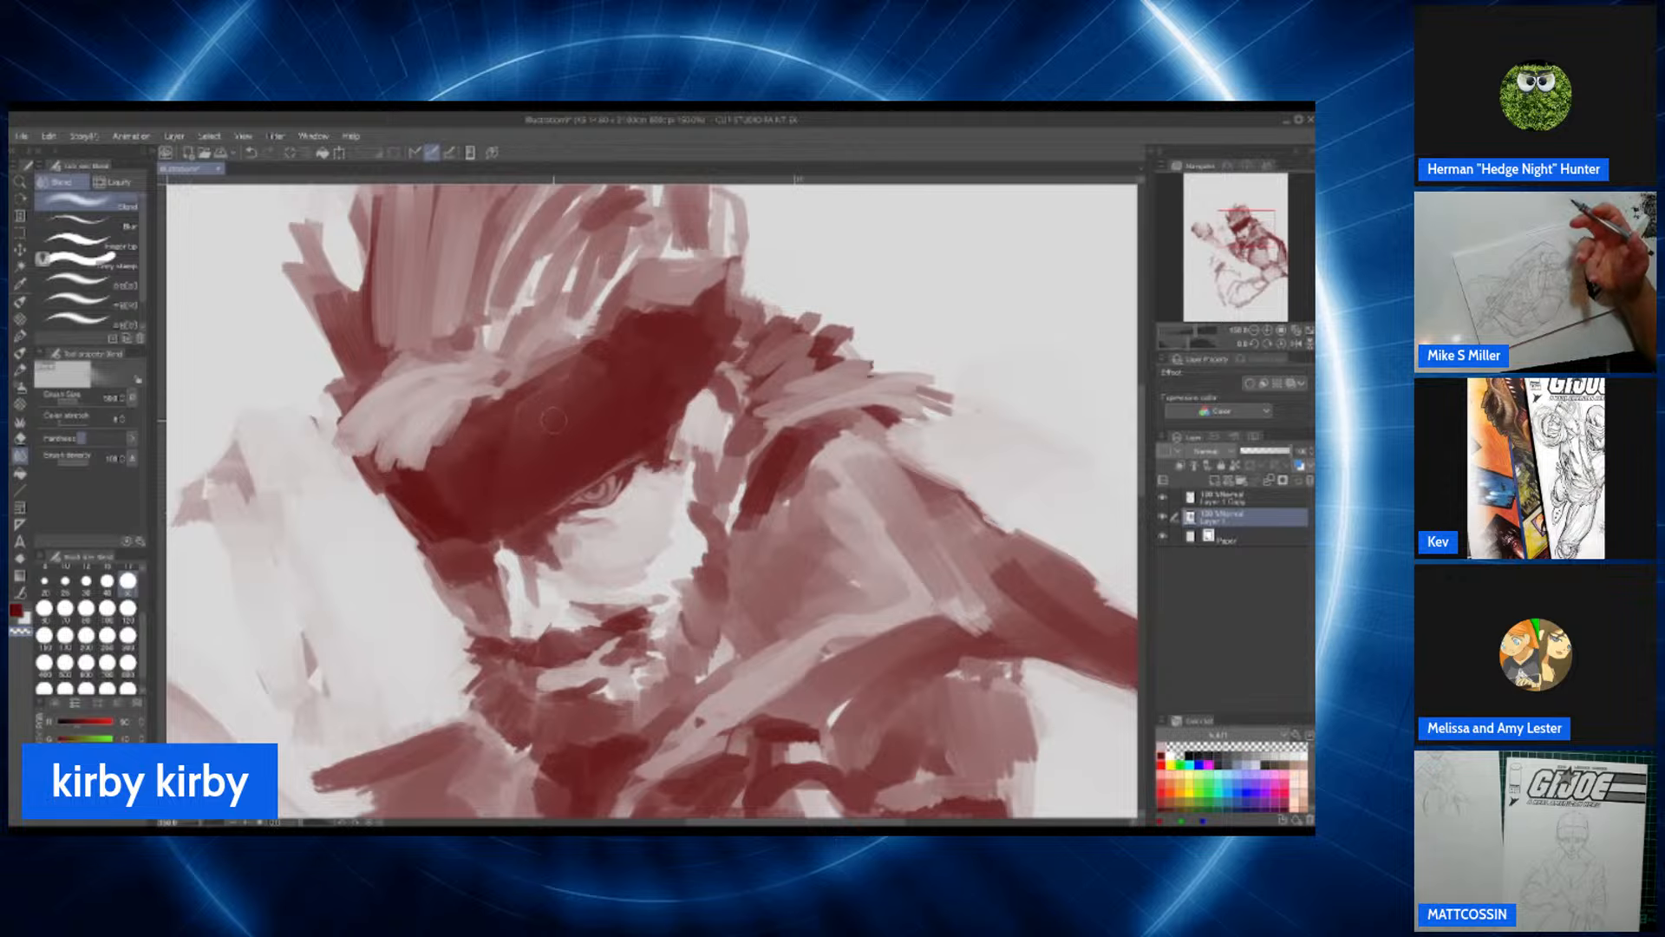
pyautogui.scroll(-1, 563, 413)
pyautogui.scroll(2, 564, 411)
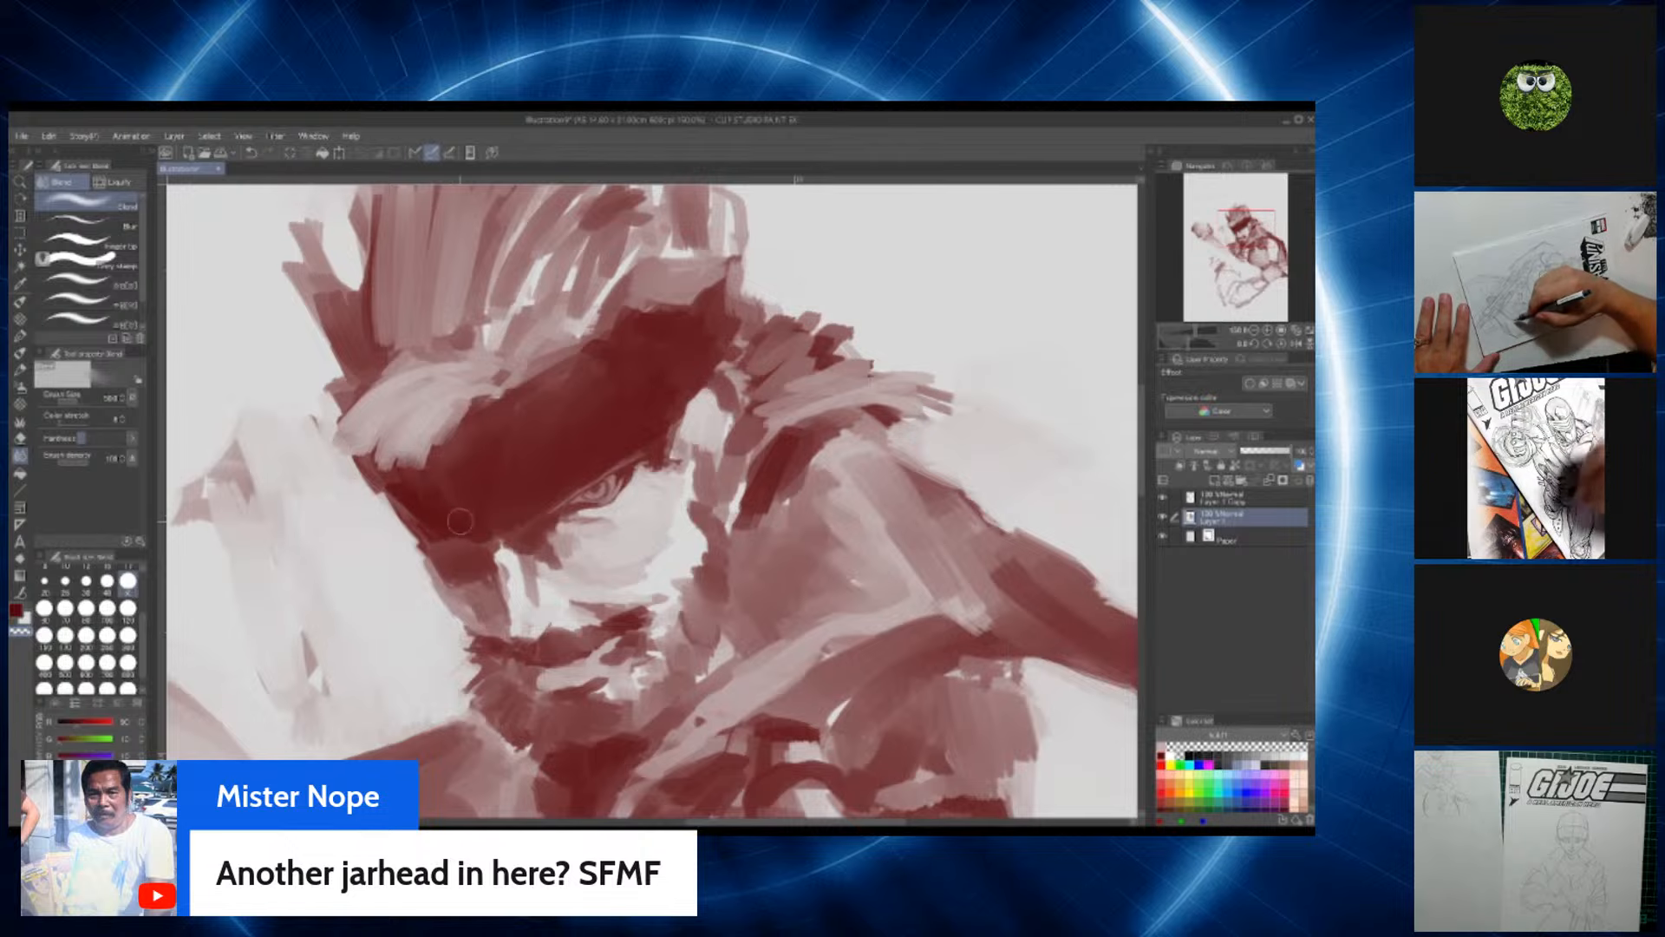
pyautogui.scroll(-2, 375, 443)
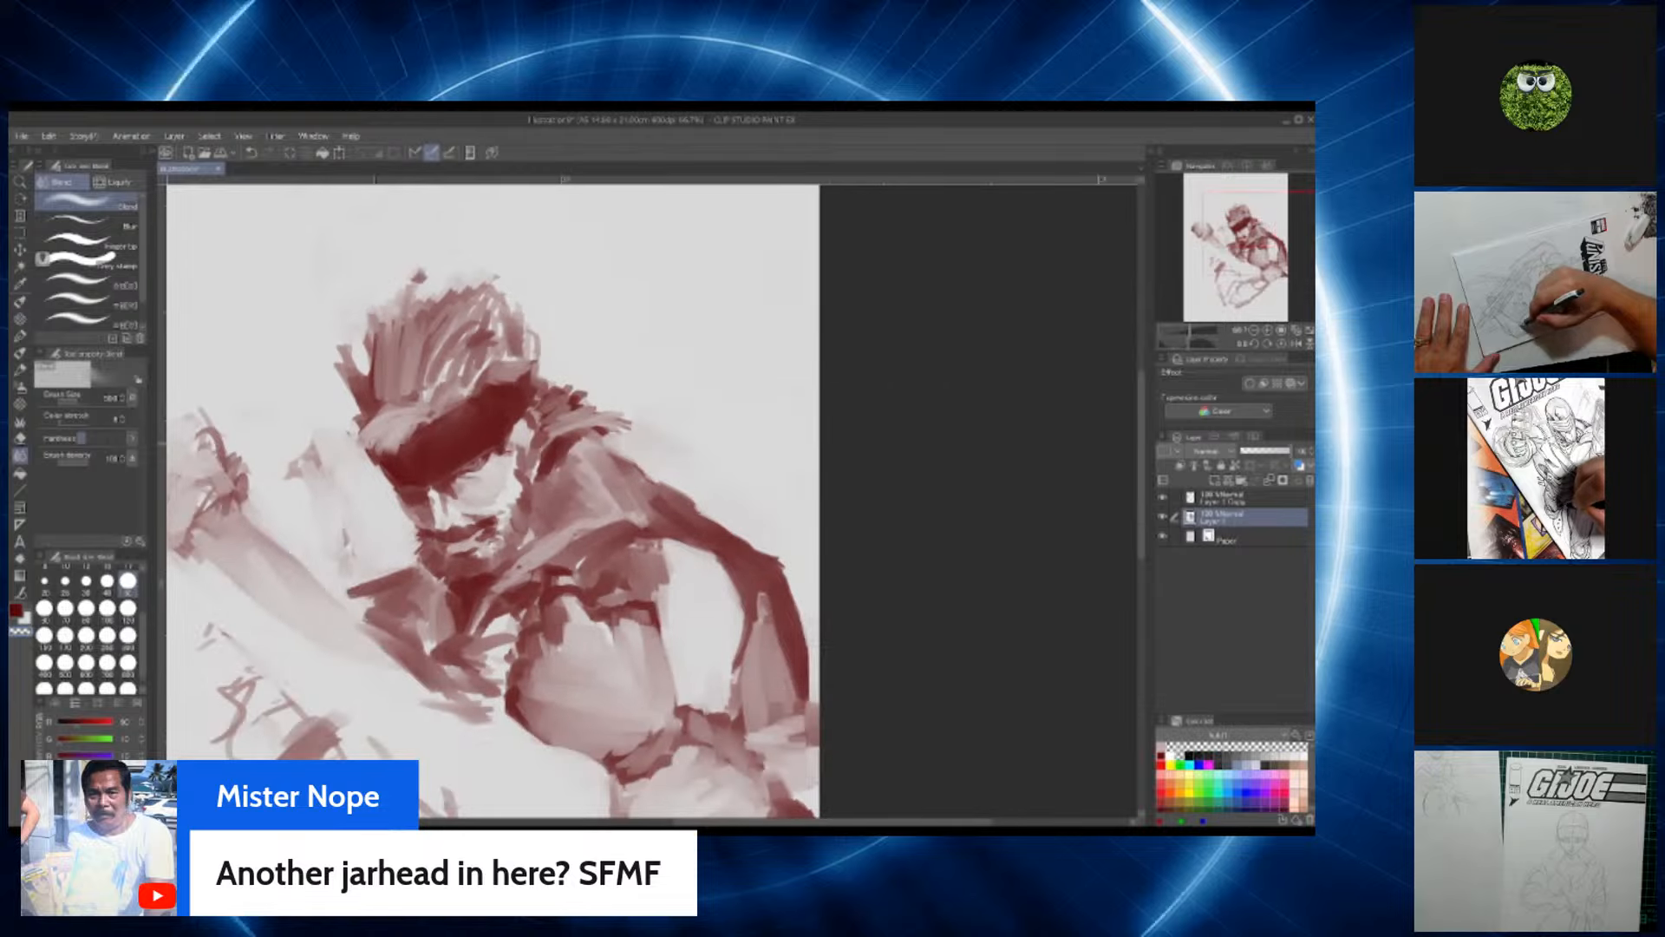
pyautogui.scroll(1, 374, 443)
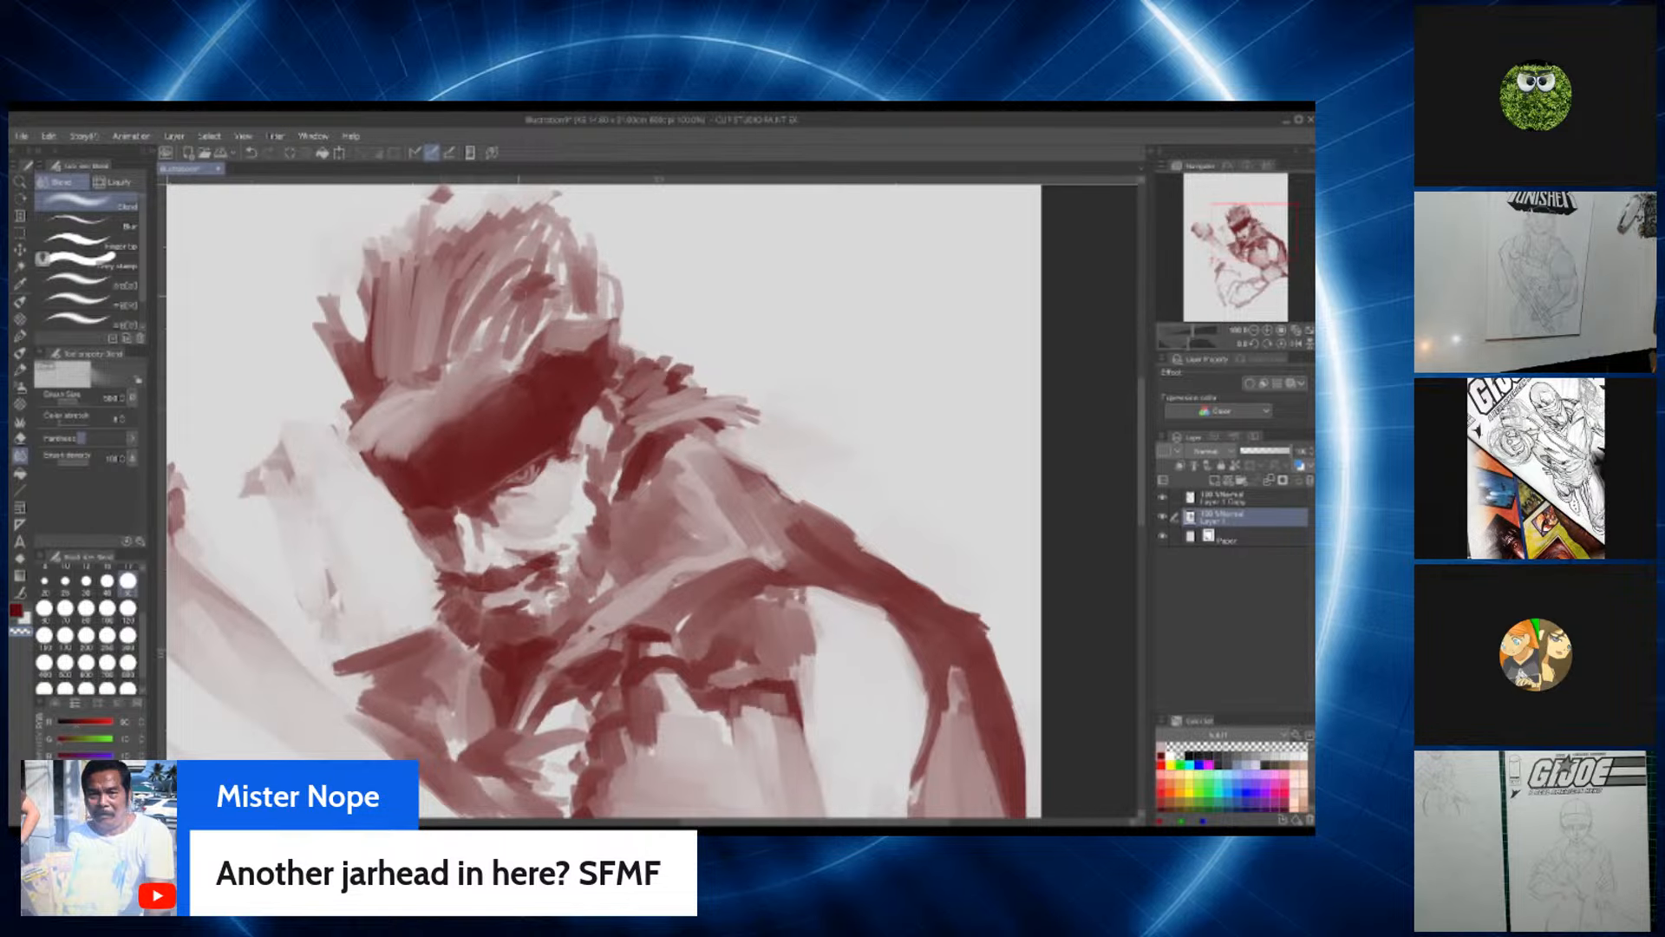
pyautogui.scroll(-2, 519, 295)
pyautogui.scroll(2, 518, 296)
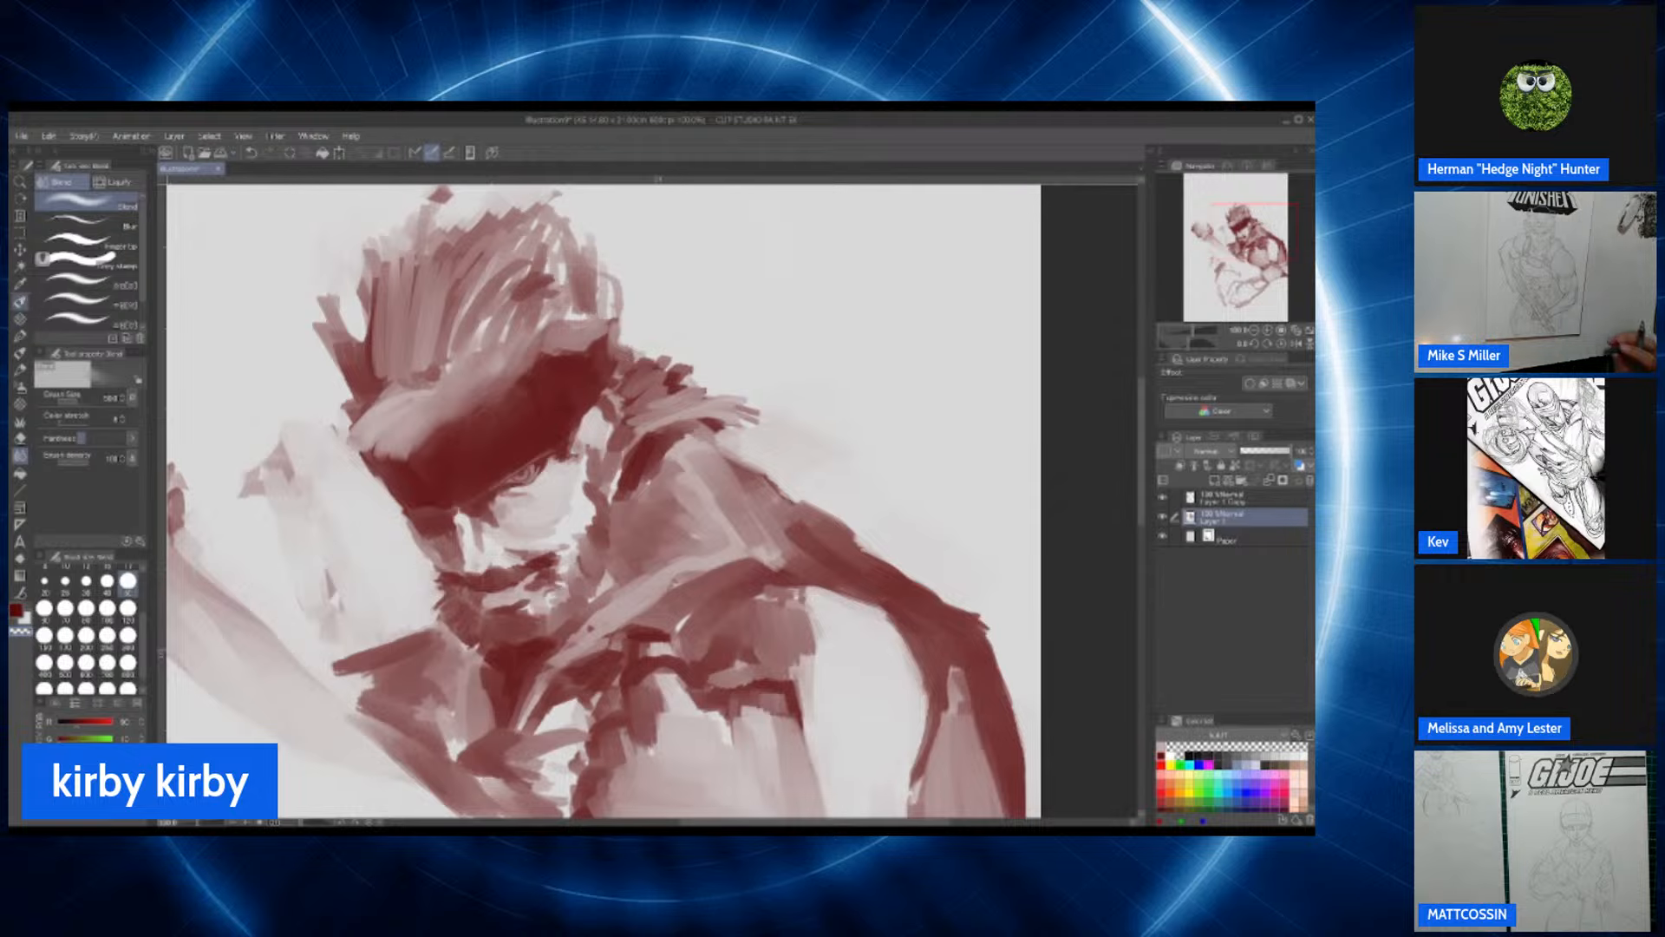
# Step: Switch back to the paint brush and repaint the hair above the forehead, shaping the dark brow area into a narrower headband
pyautogui.press('b')
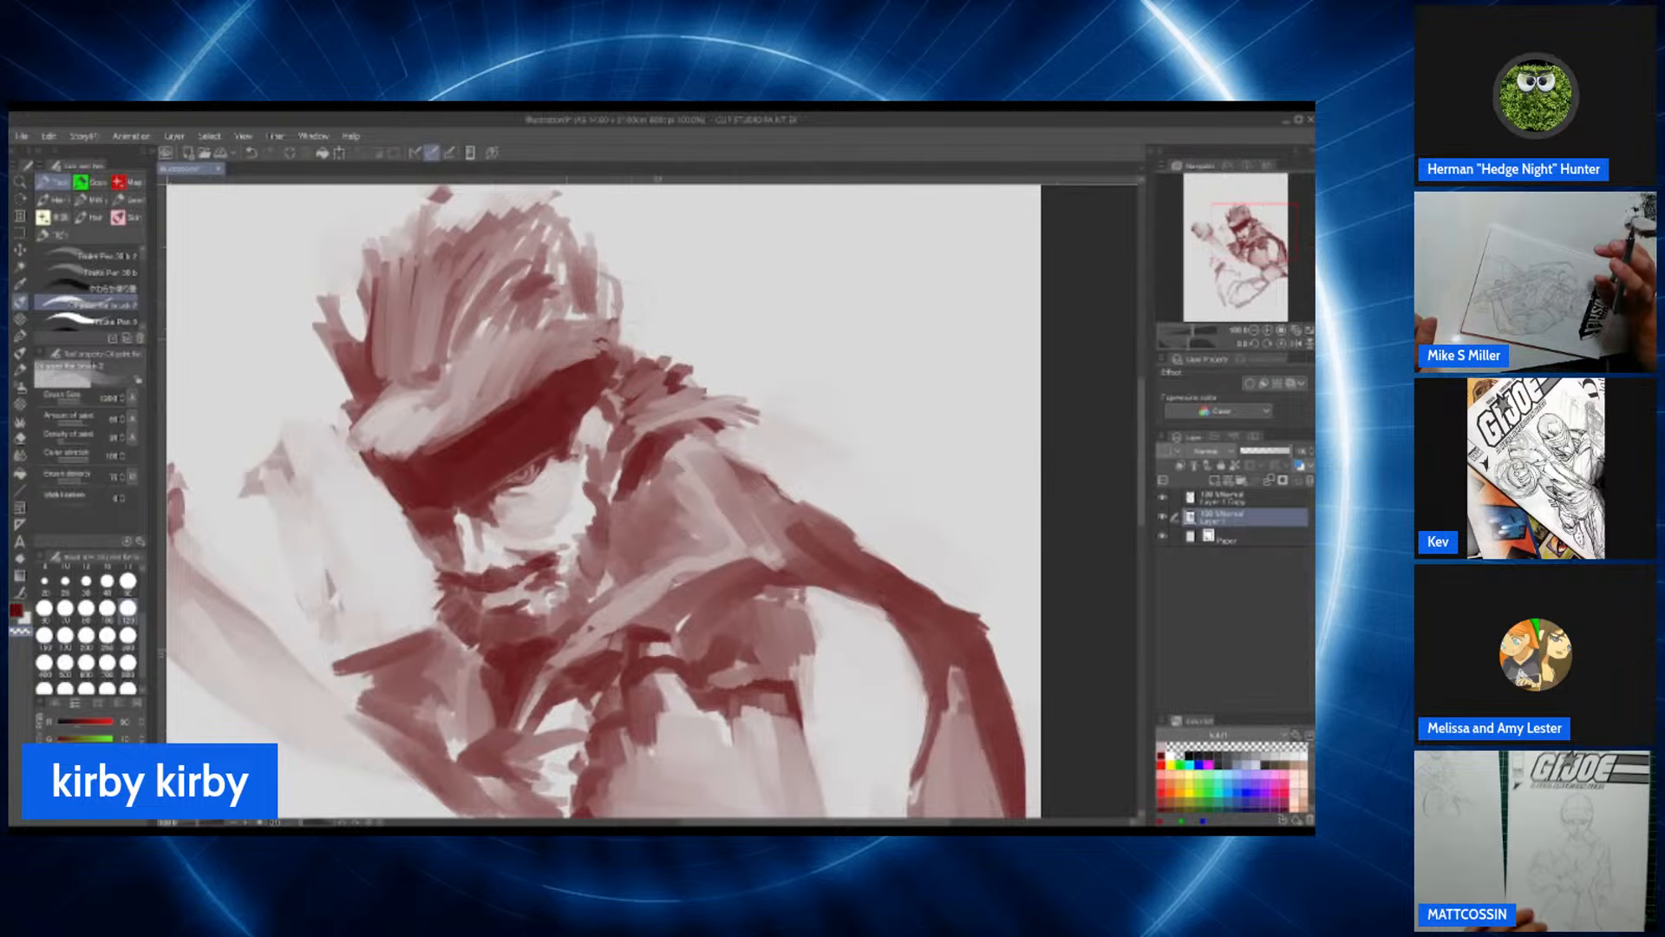
pyautogui.scroll(-3, 602, 291)
pyautogui.scroll(2, 602, 291)
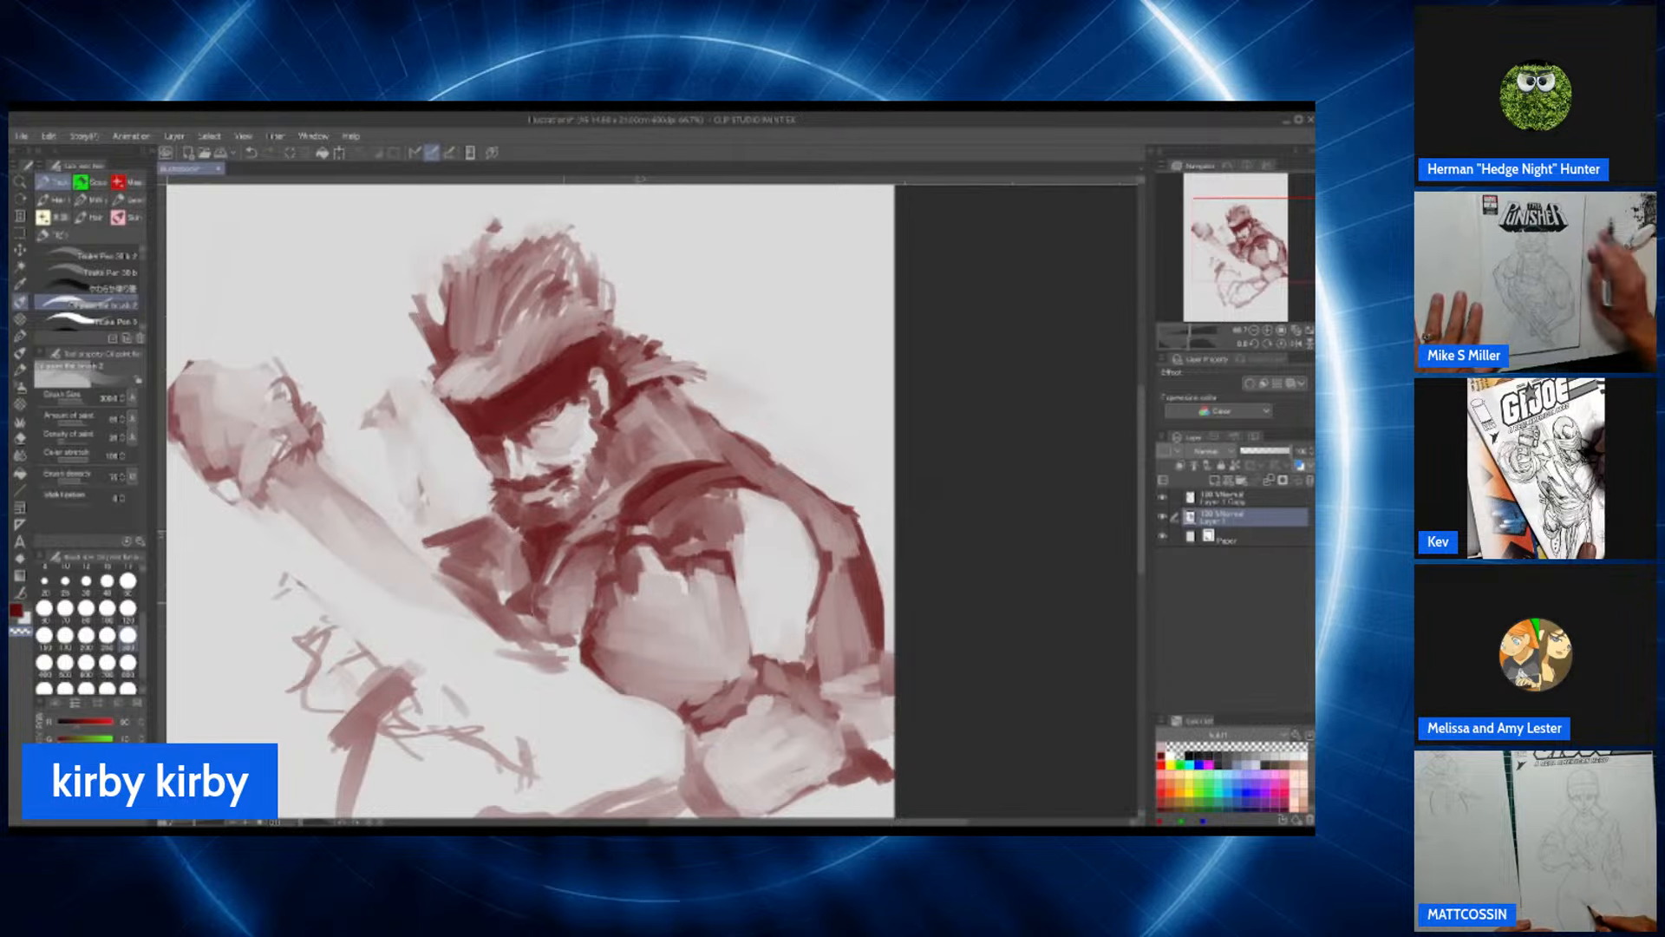
# Step: Touch up the back shoulder's edge and paint over the dark patch on the far arm between the fist and head, keeping a dark upper contour
pyautogui.scroll(-3, 582, 653)
pyautogui.scroll(2, 582, 652)
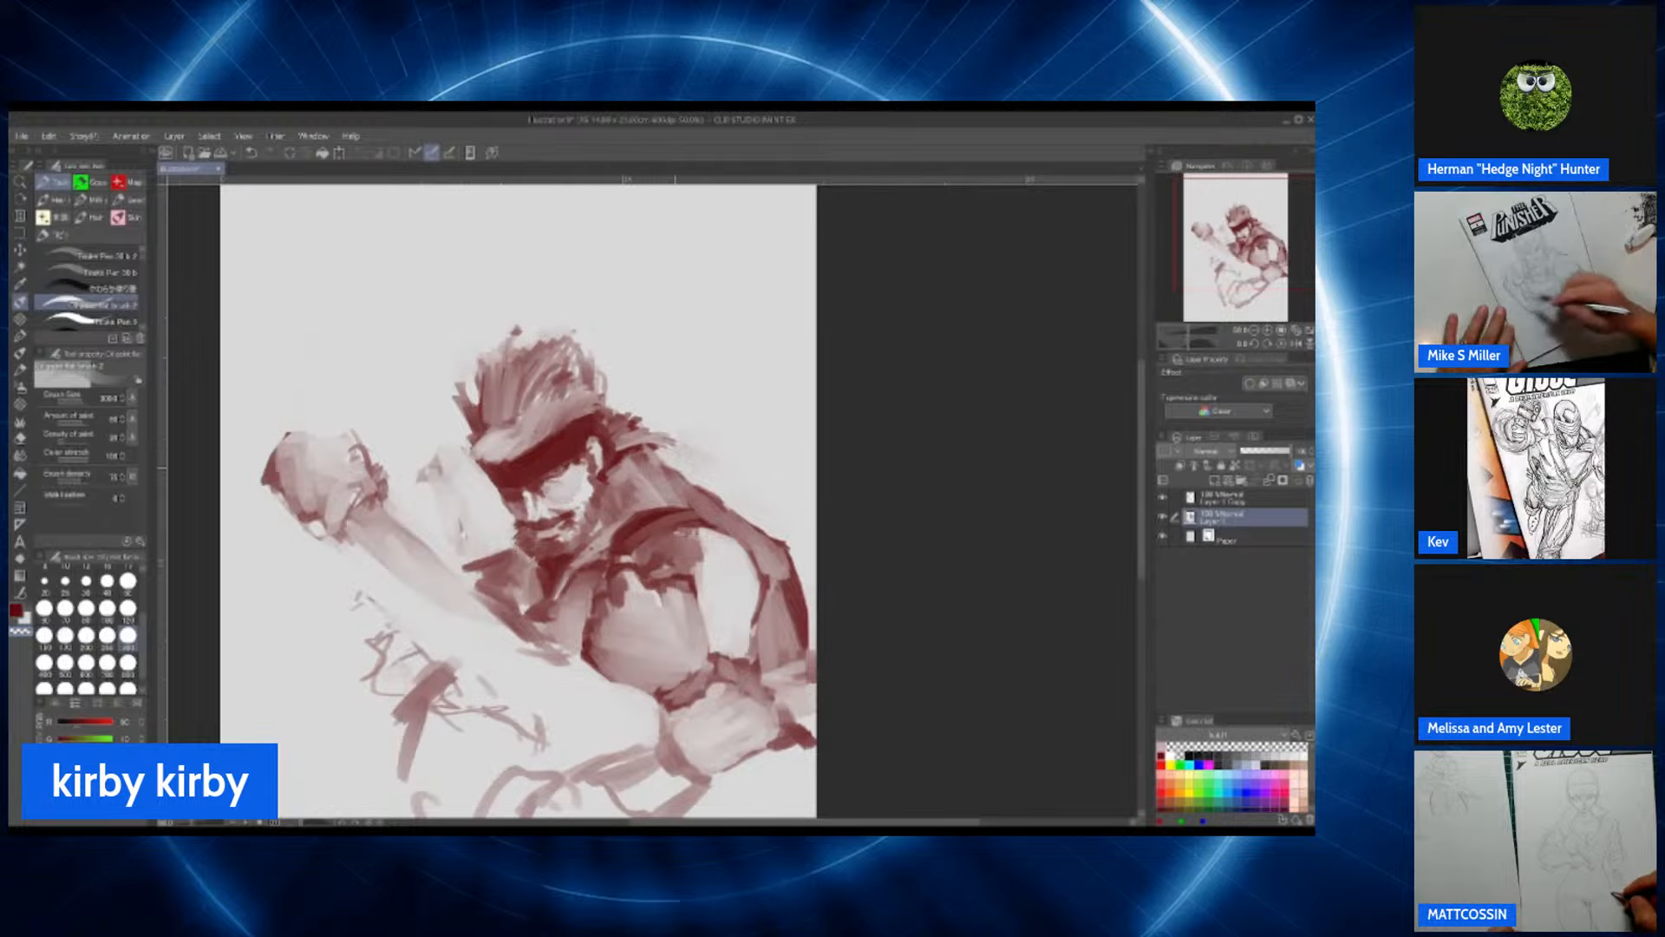
pyautogui.moveTo(661, 455); pyautogui.dragTo(704, 487)
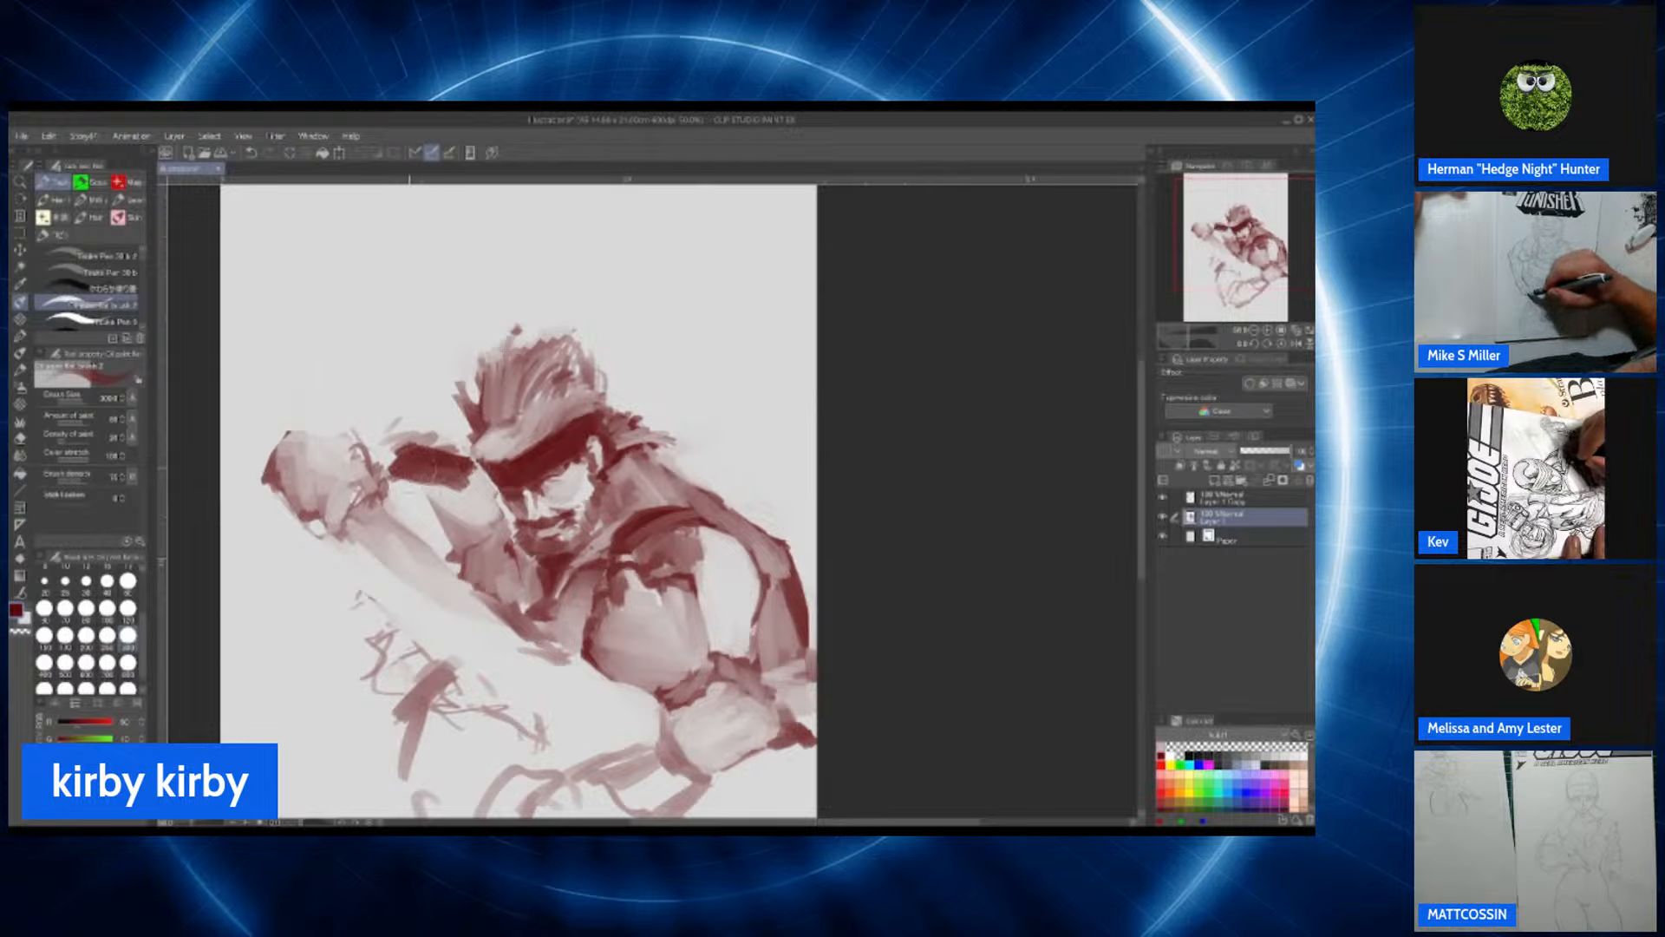
pyautogui.moveTo(470, 471); pyautogui.dragTo(416, 461)
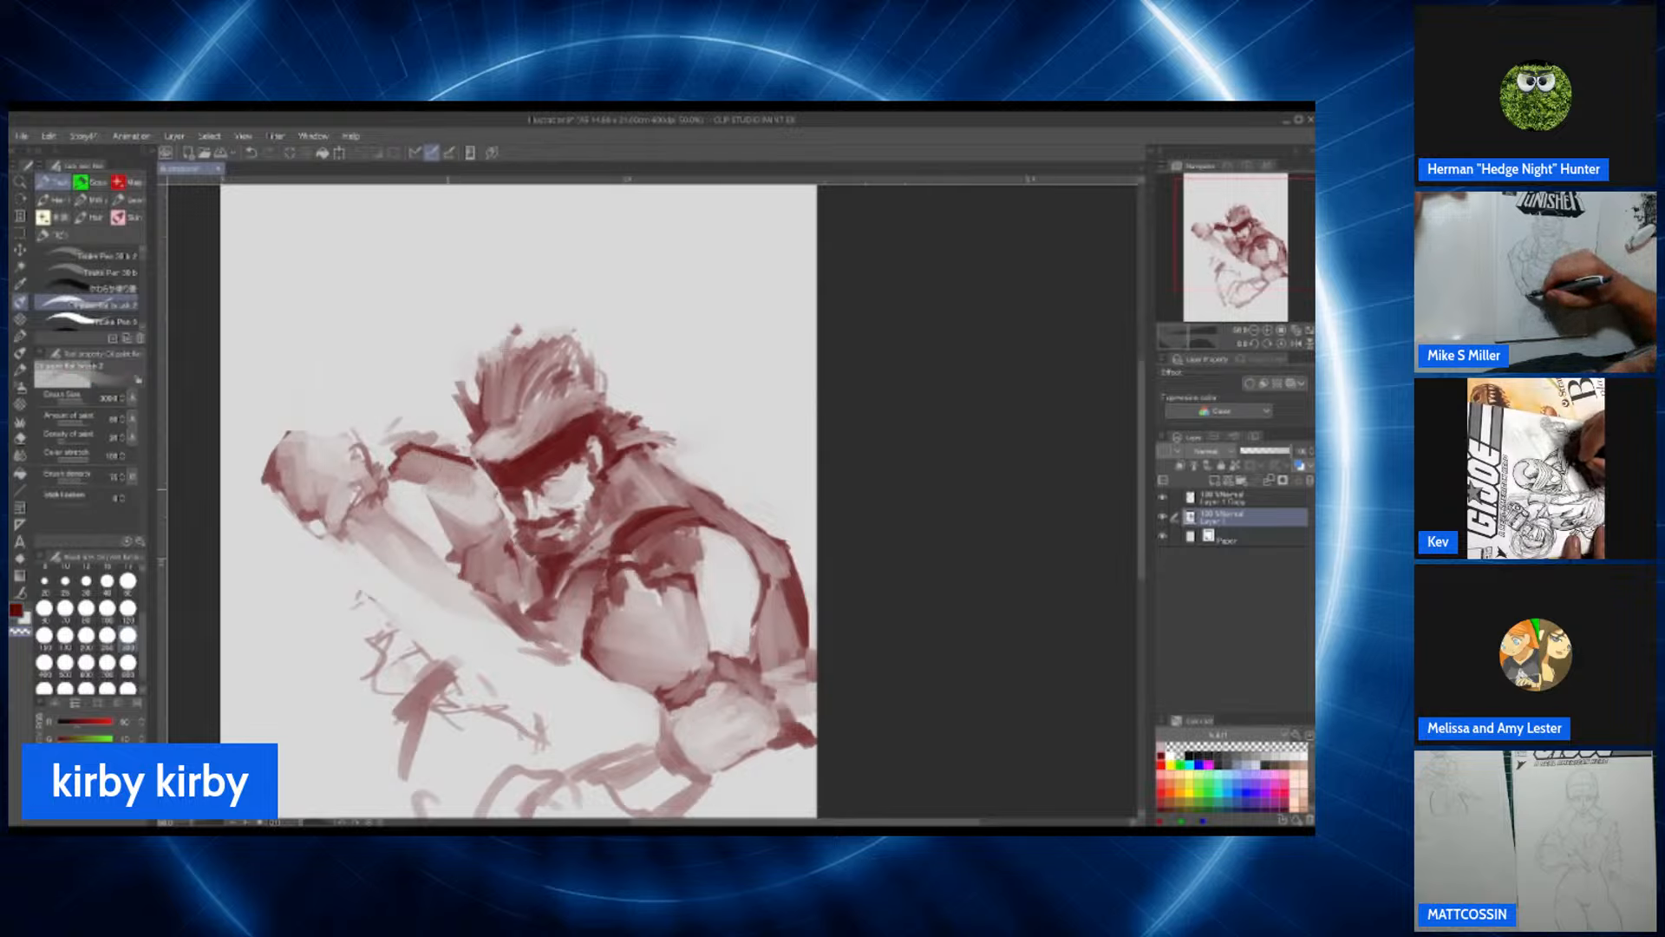